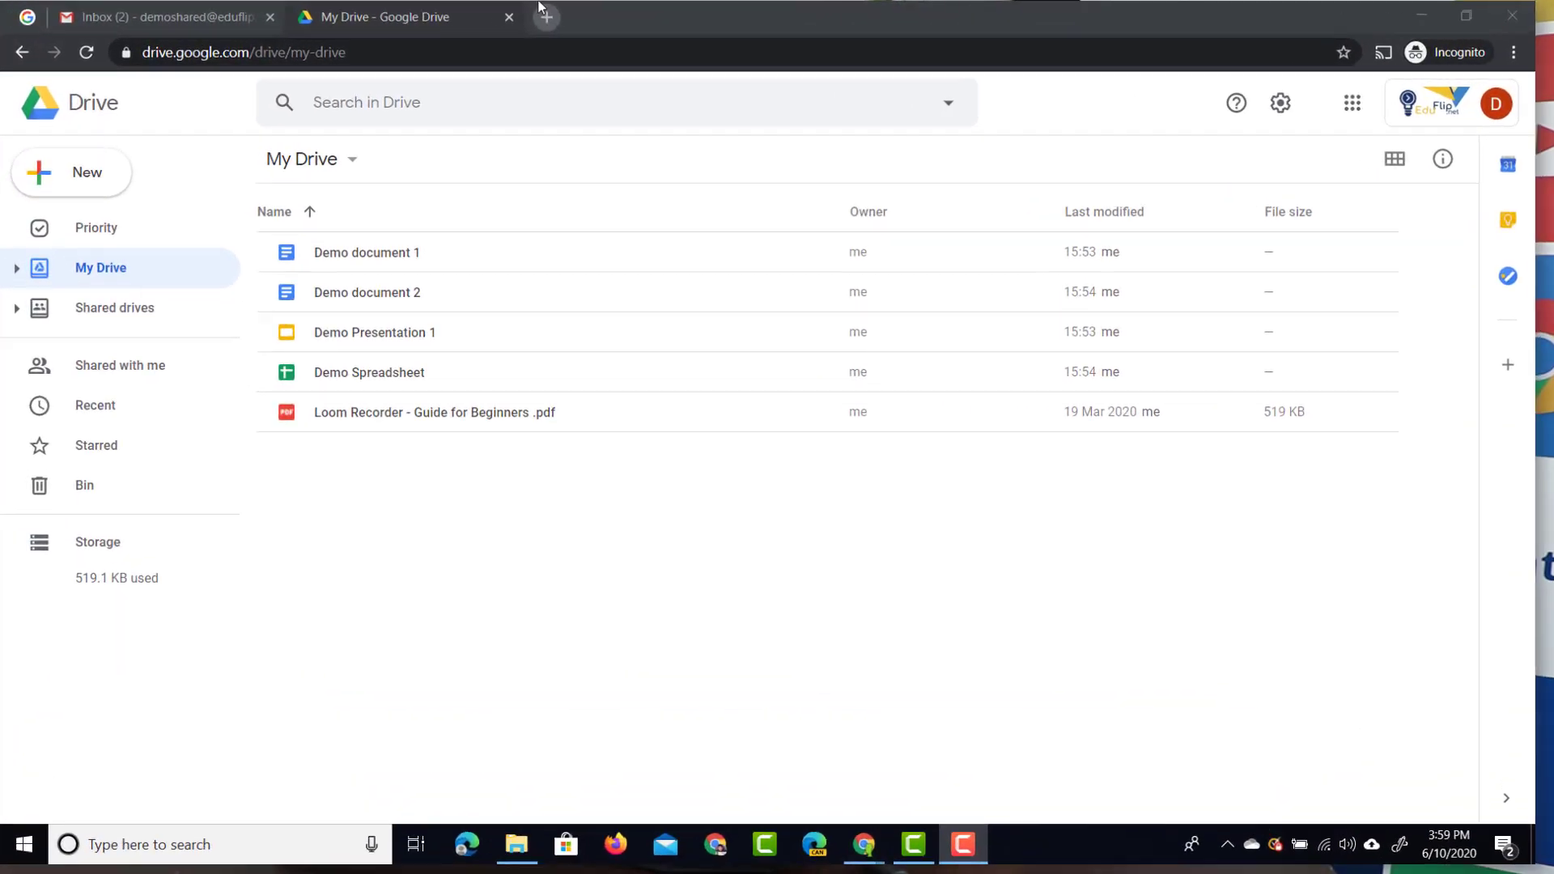
# - Open takeout.google.com in a new browser tab
pyautogui.click(236, 28)
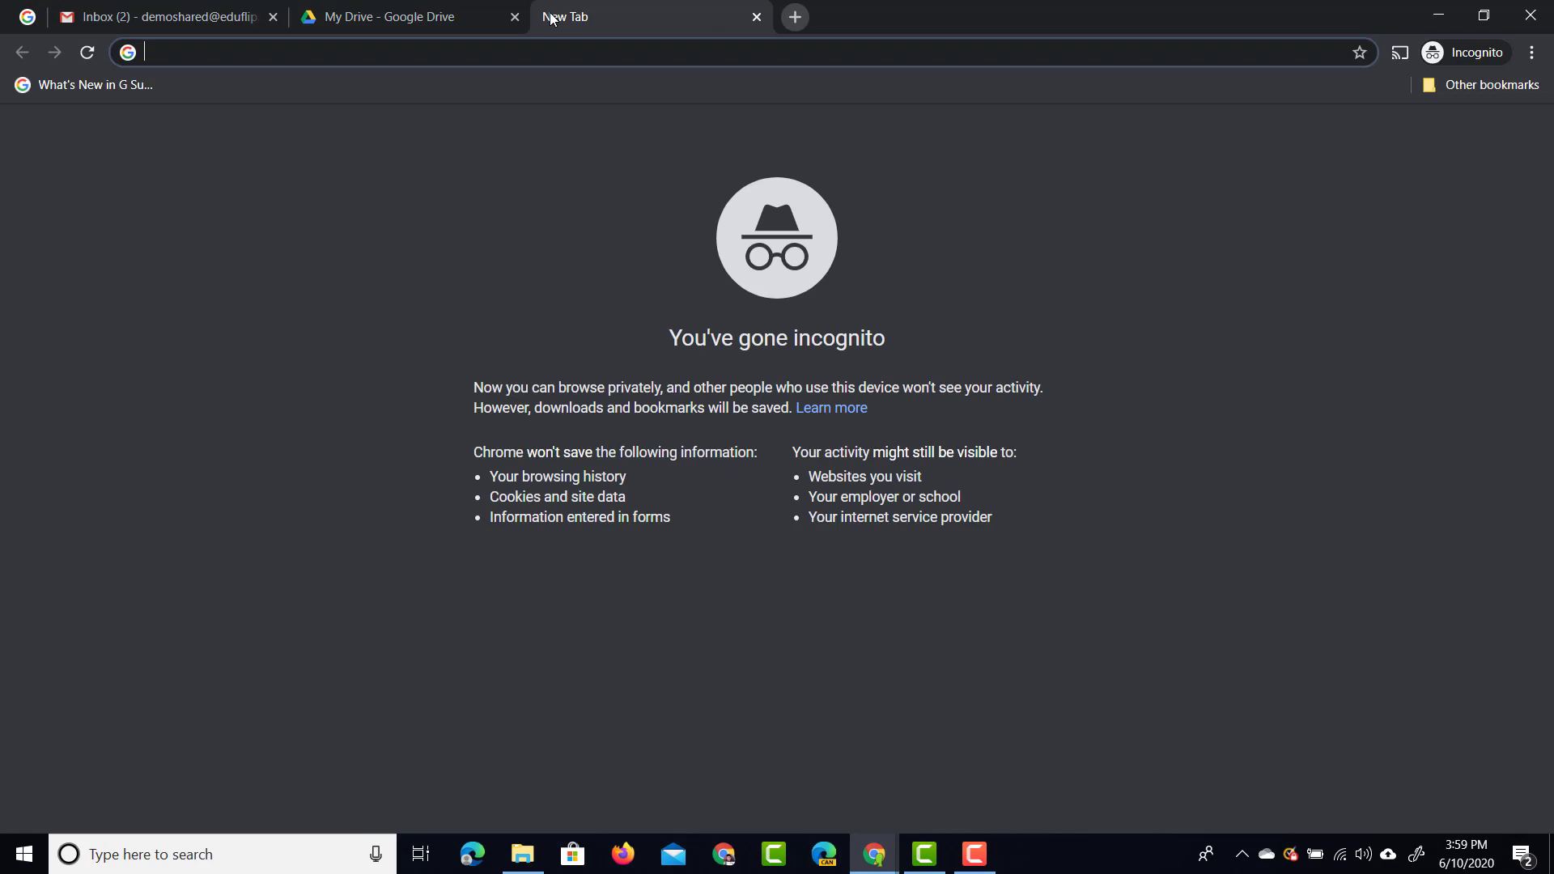
pyautogui.write('https://takeout.google.com/')
pyautogui.press('Return')
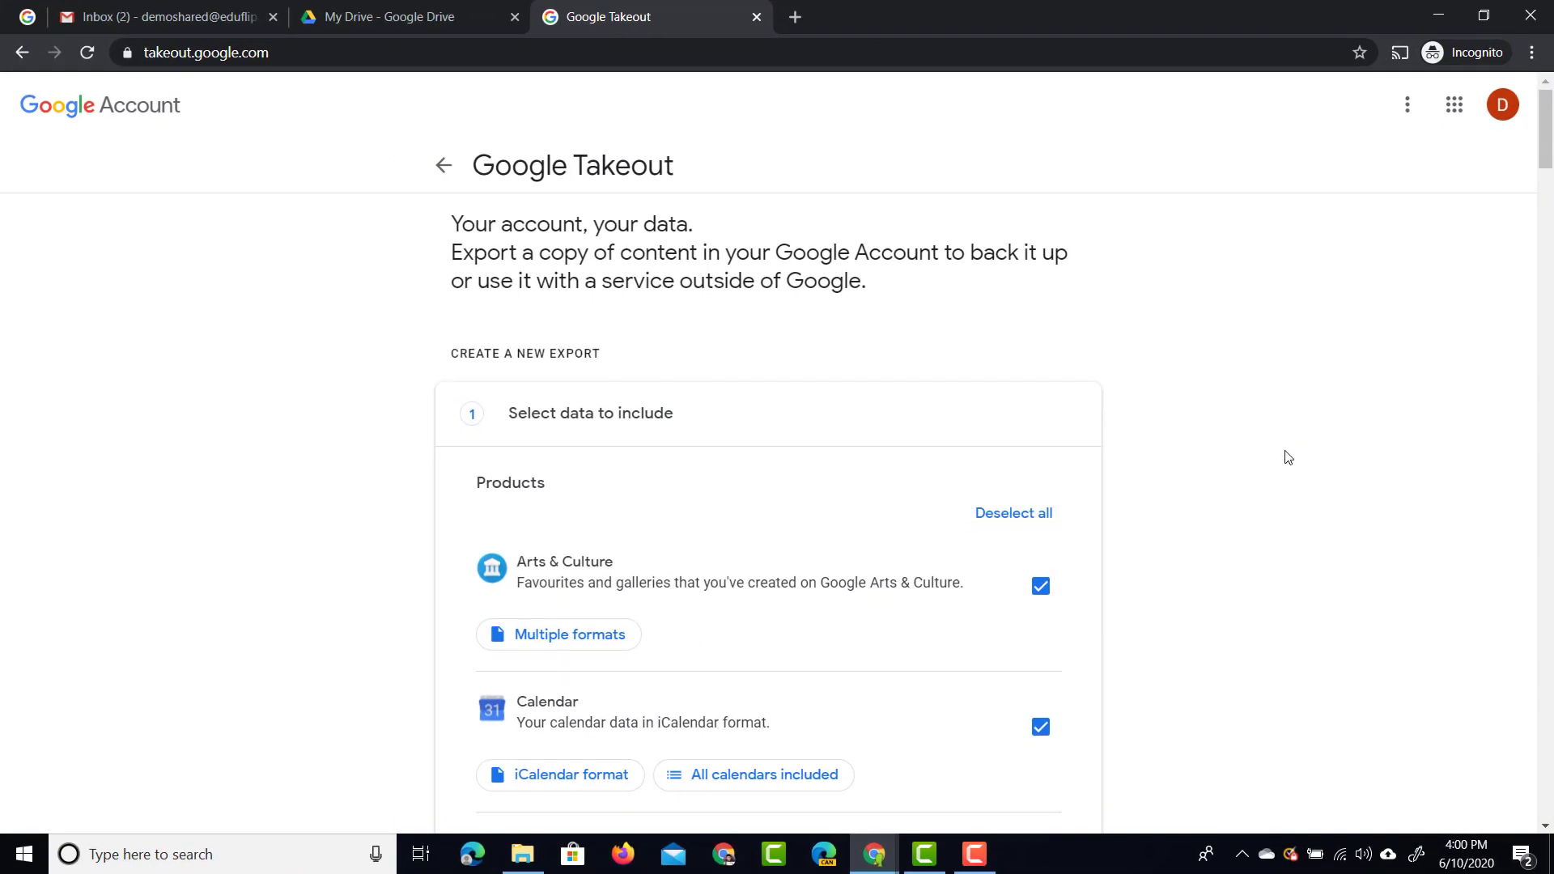
# - Deselect all products in the Takeout list and include only Drive in the export
pyautogui.scroll(-3, 697, 257)
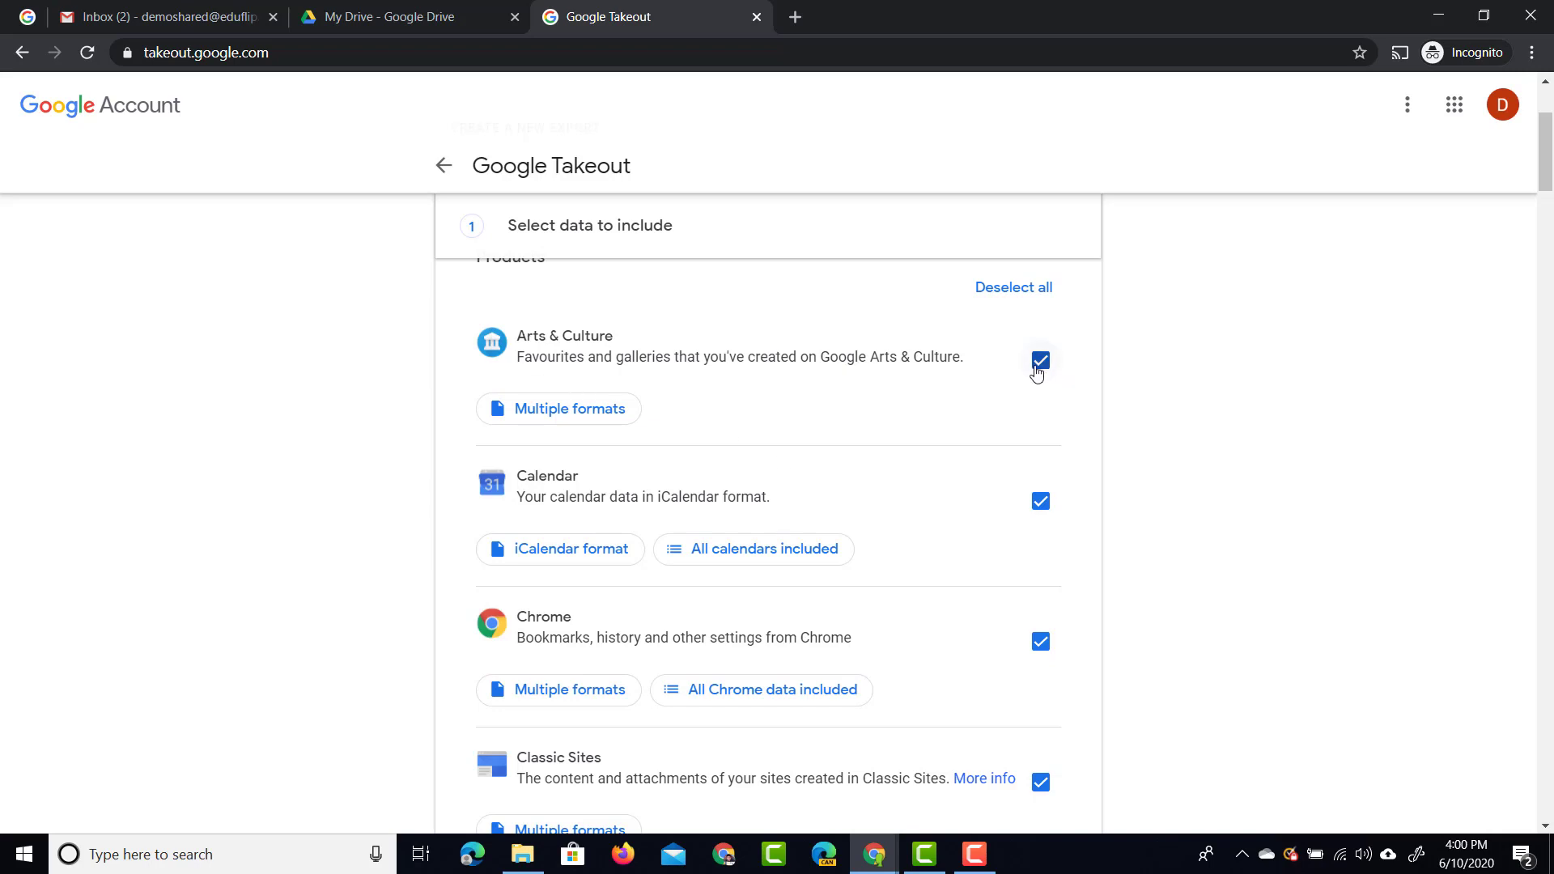
pyautogui.click(1028, 293)
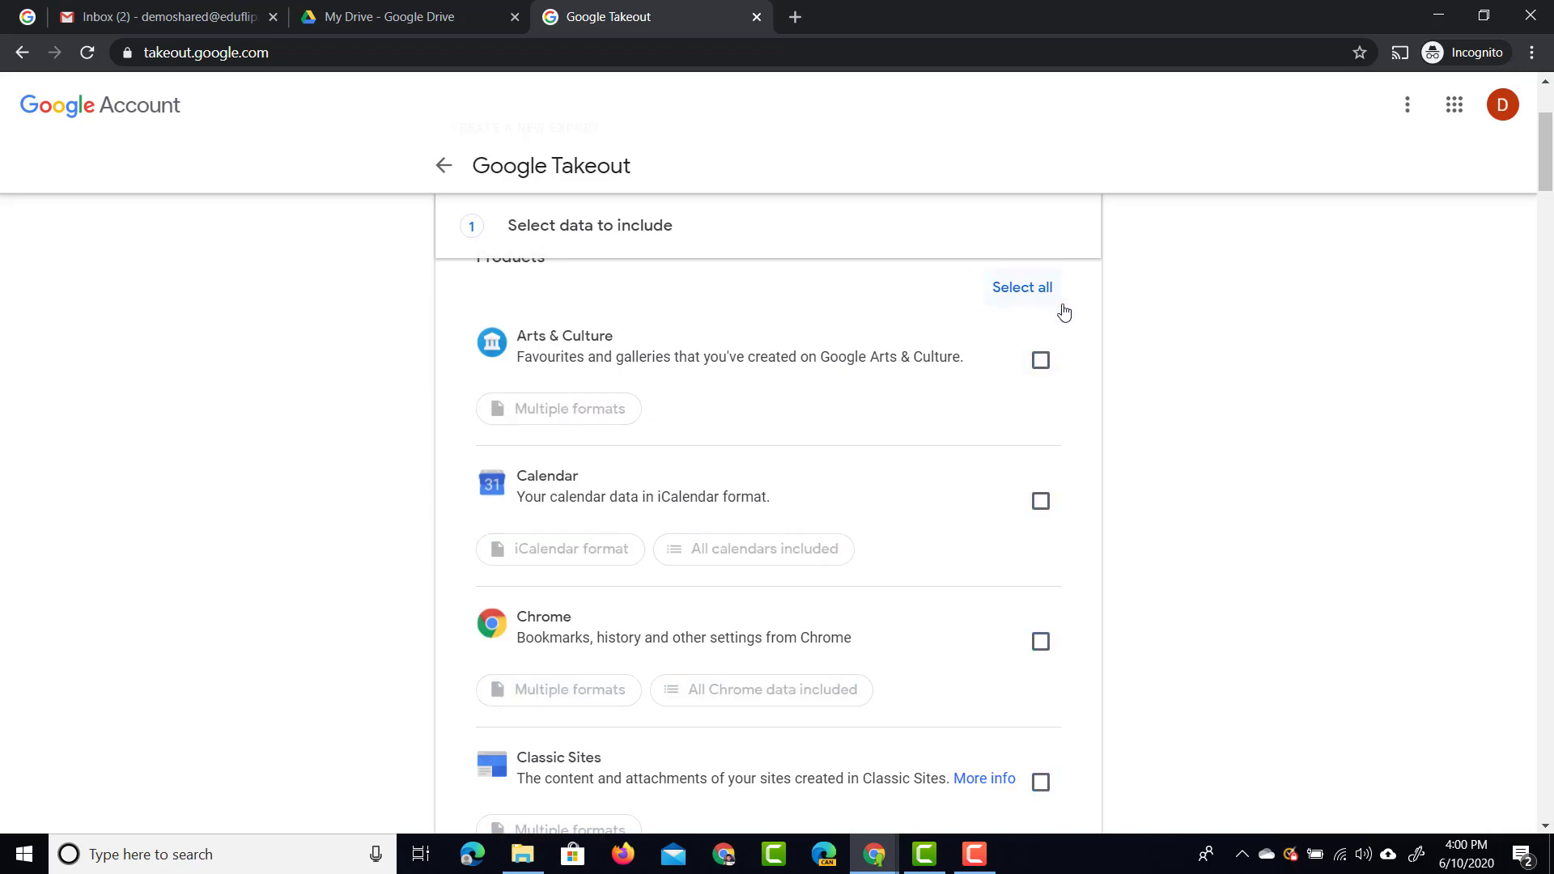
pyautogui.scroll(-2, 1082, 393)
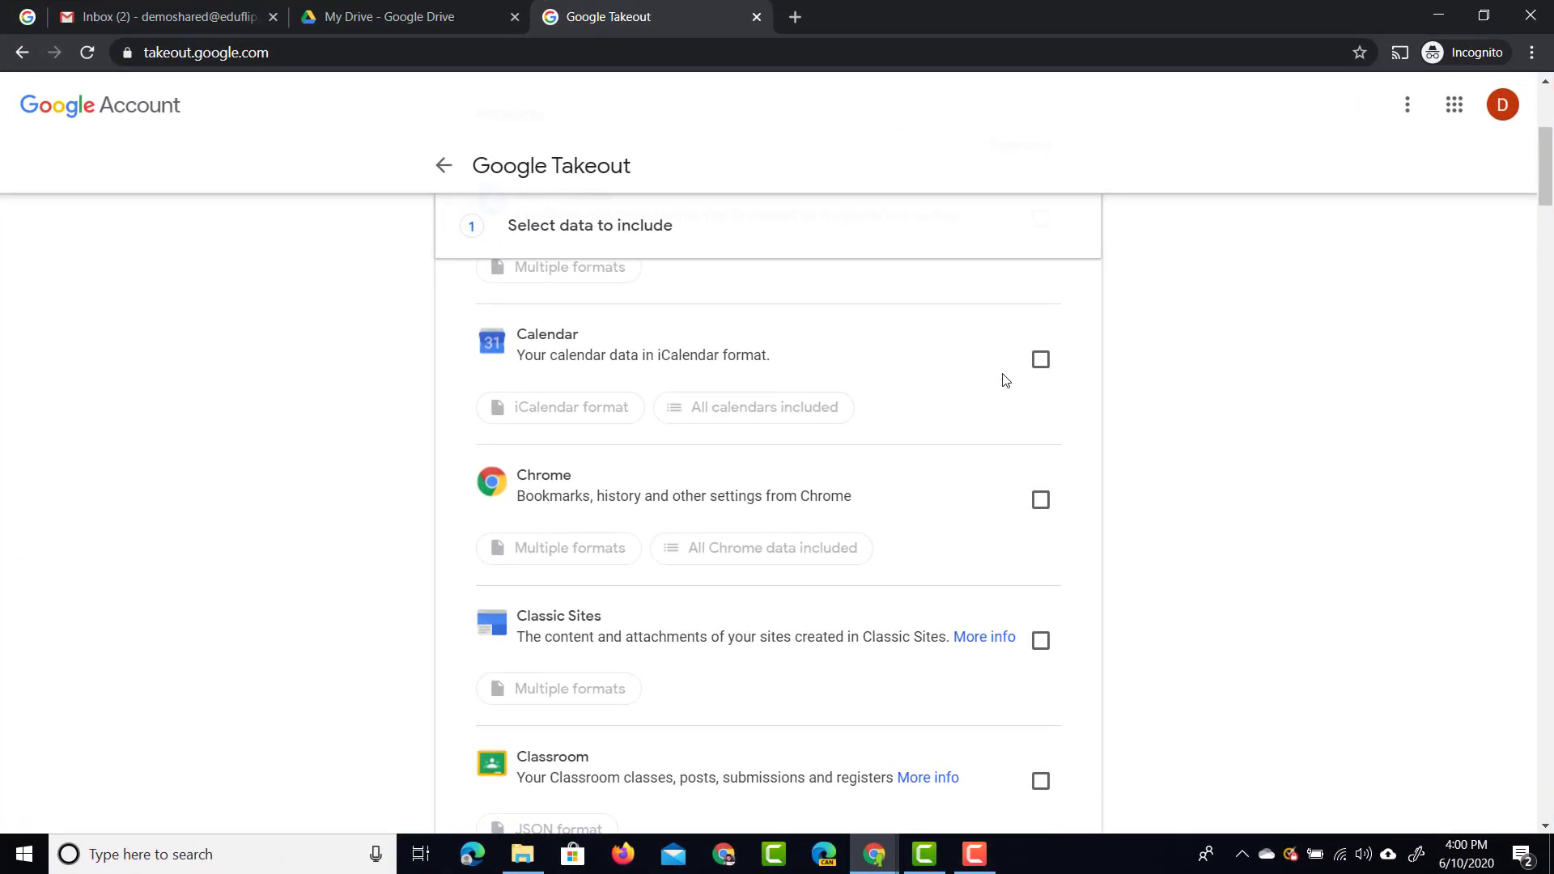
pyautogui.scroll(-2, 437, 203)
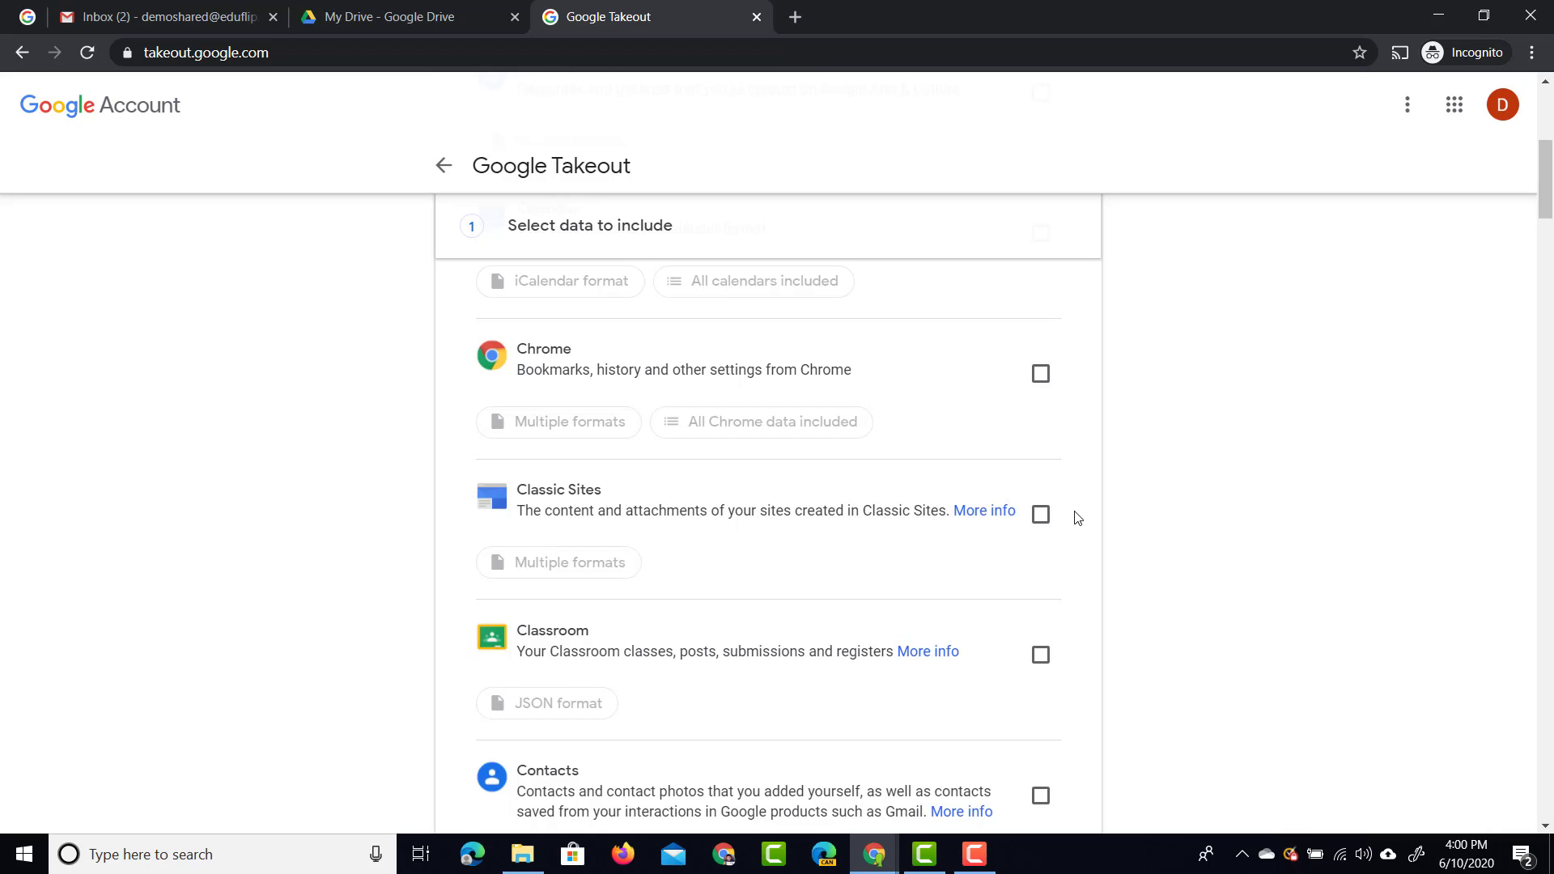
pyautogui.scroll(-3, 1077, 516)
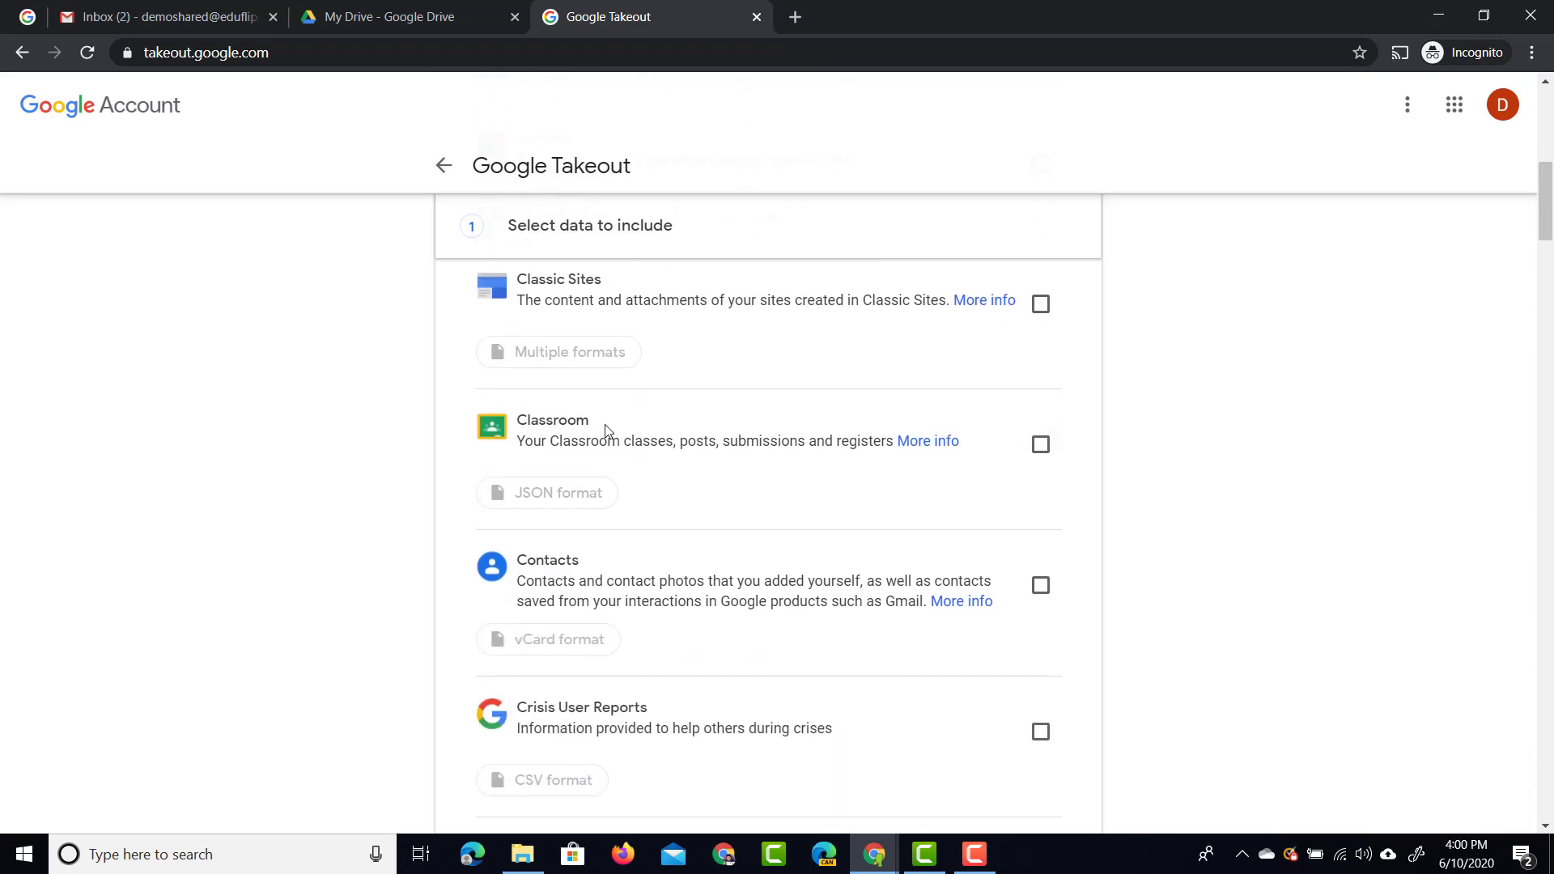
pyautogui.scroll(-4, 631, 434)
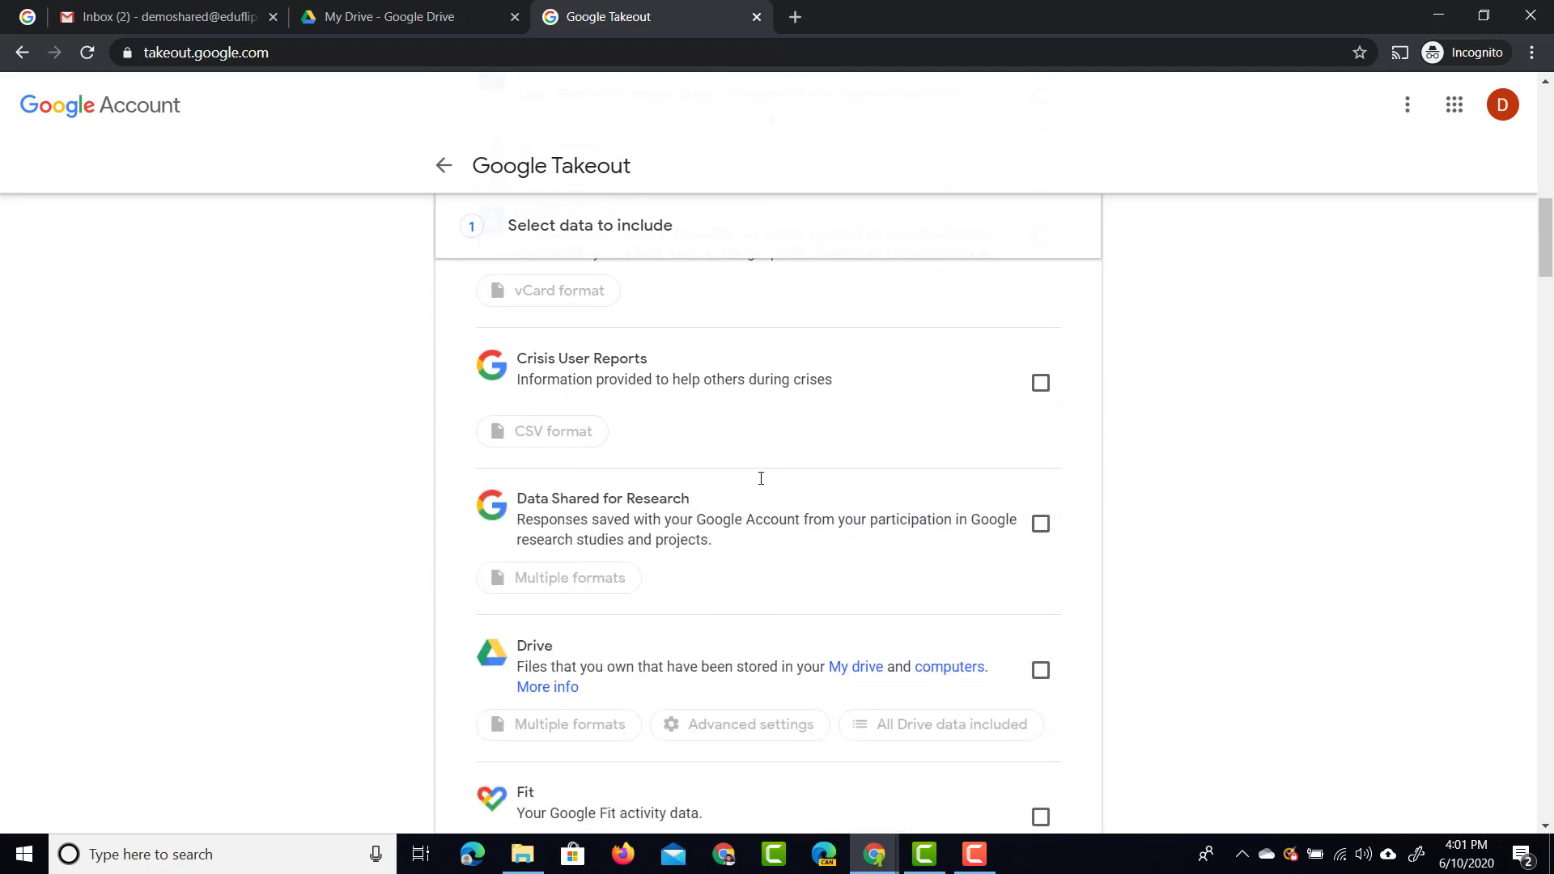
pyautogui.click(1038, 679)
# - Confirm Drive's export formats as DOCX for documents, JPG for drawings, XLSX for forms and spreadsheets, and PPTX for presentations
pyautogui.scroll(-3, 1040, 678)
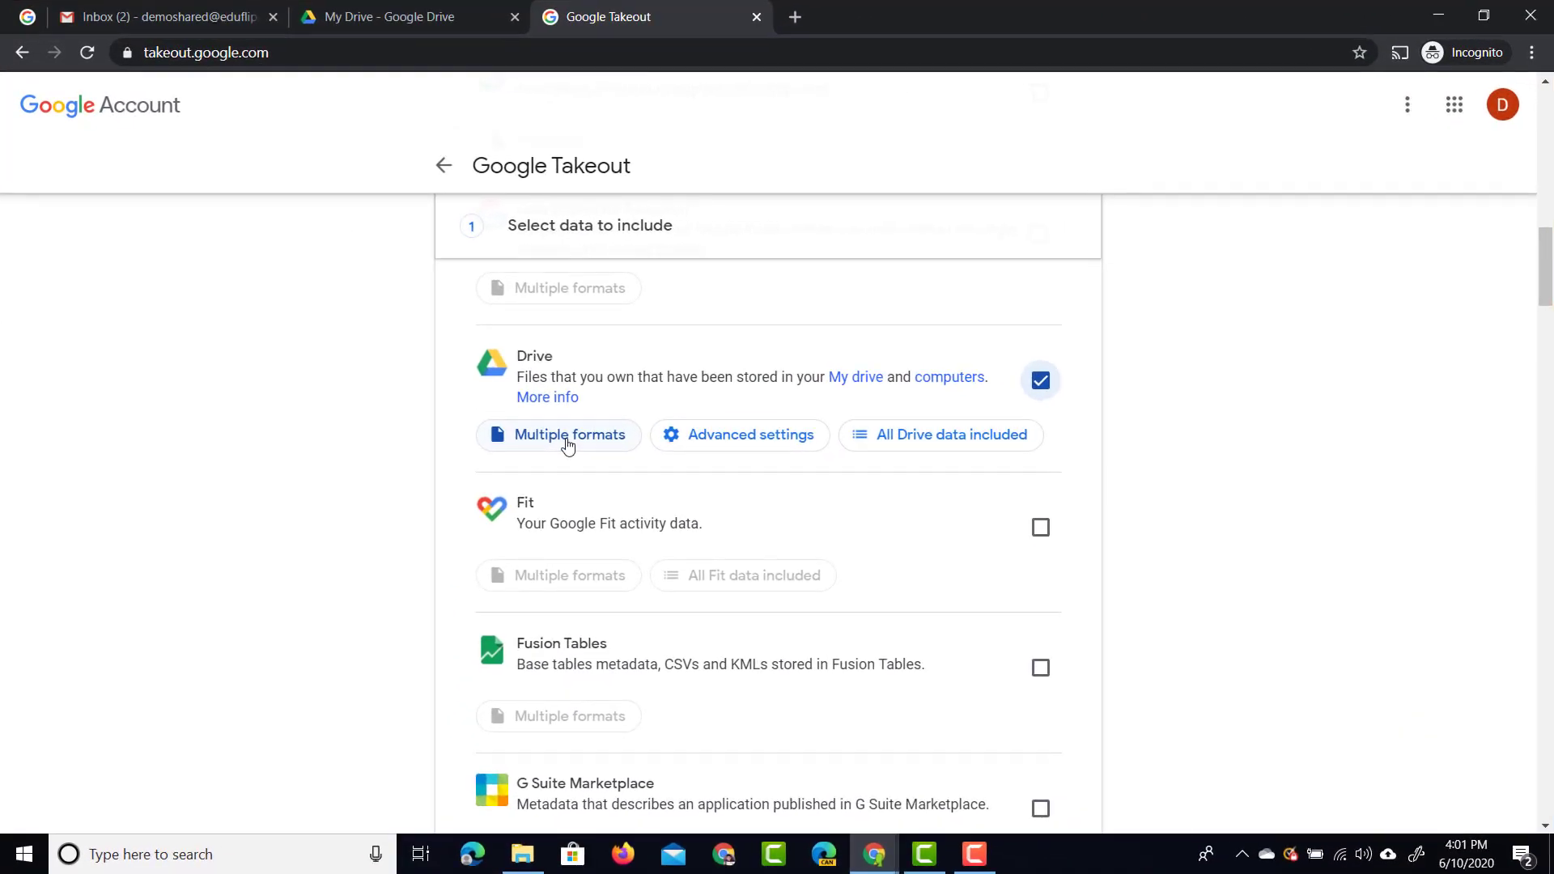
pyautogui.click(567, 441)
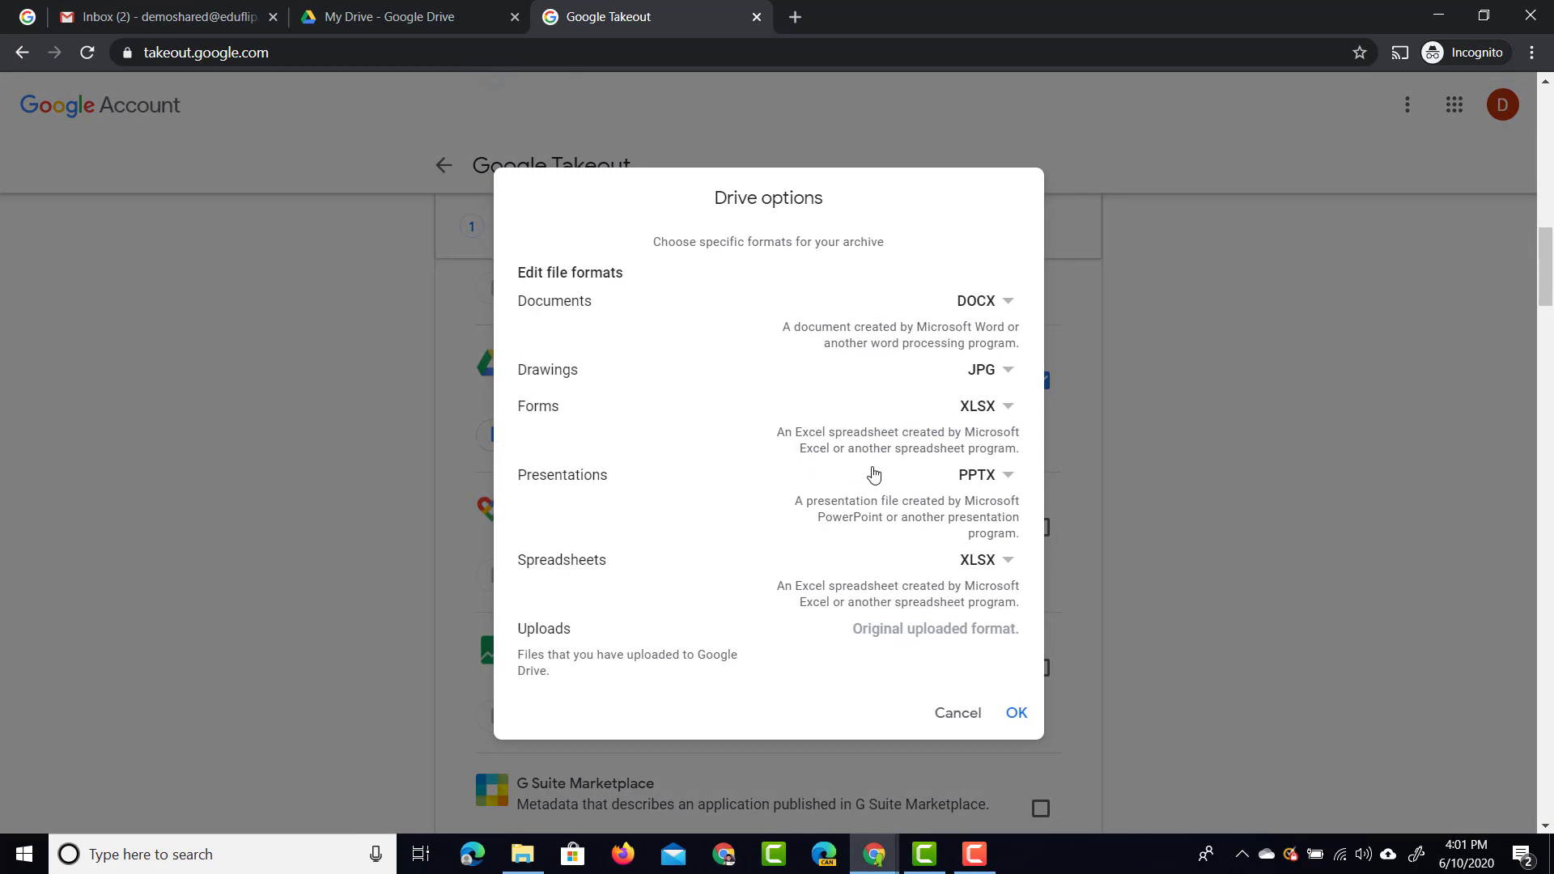
pyautogui.click(987, 309)
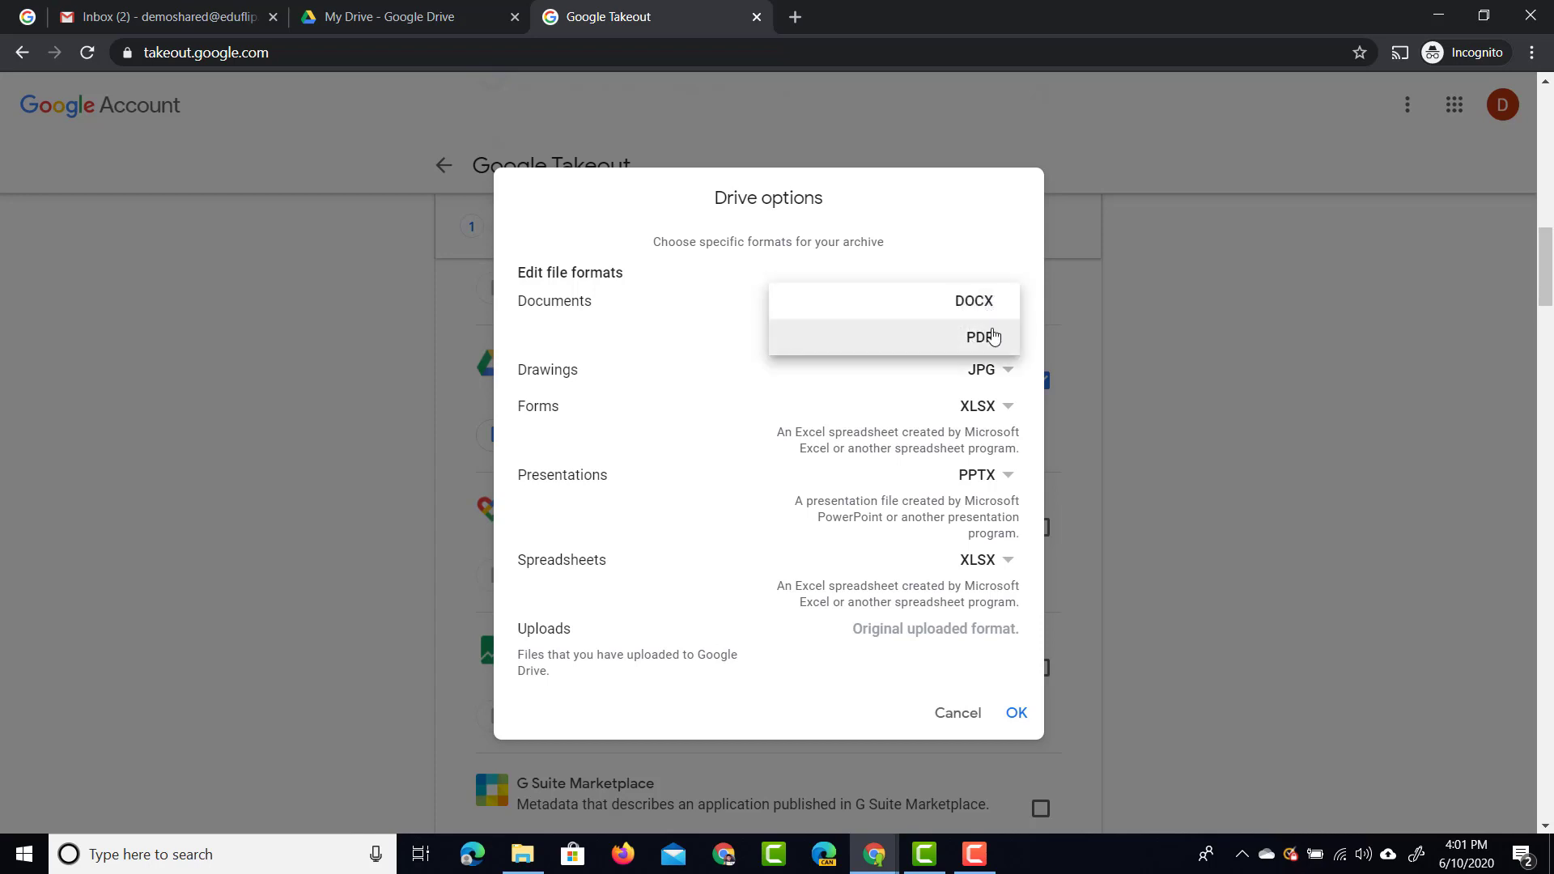
pyautogui.click(989, 314)
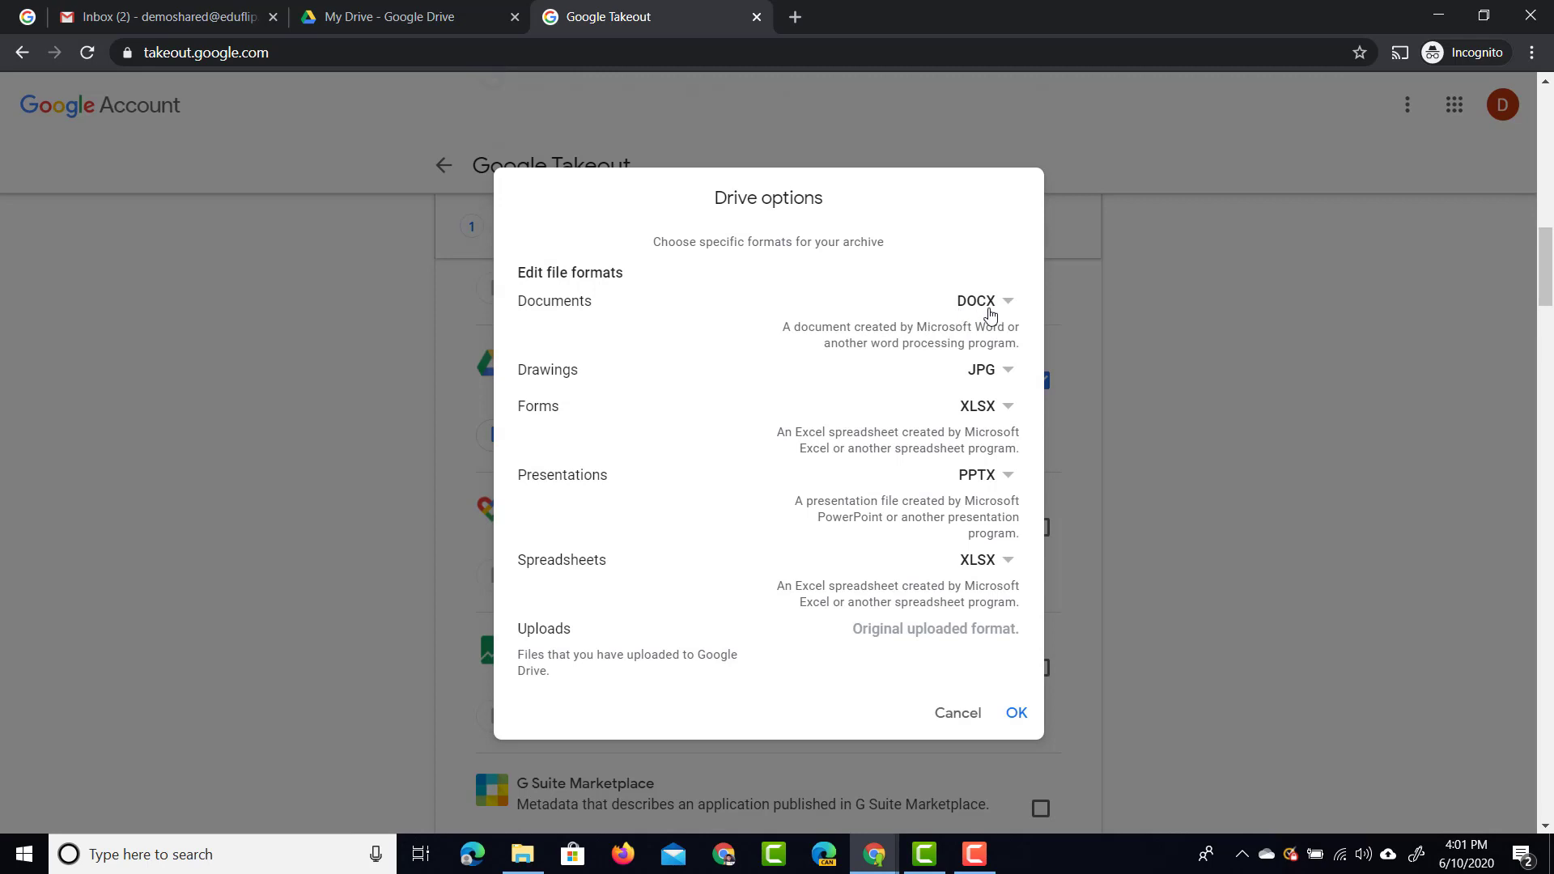
pyautogui.click(998, 381)
pyautogui.click(998, 380)
pyautogui.scroll(-1, 902, 437)
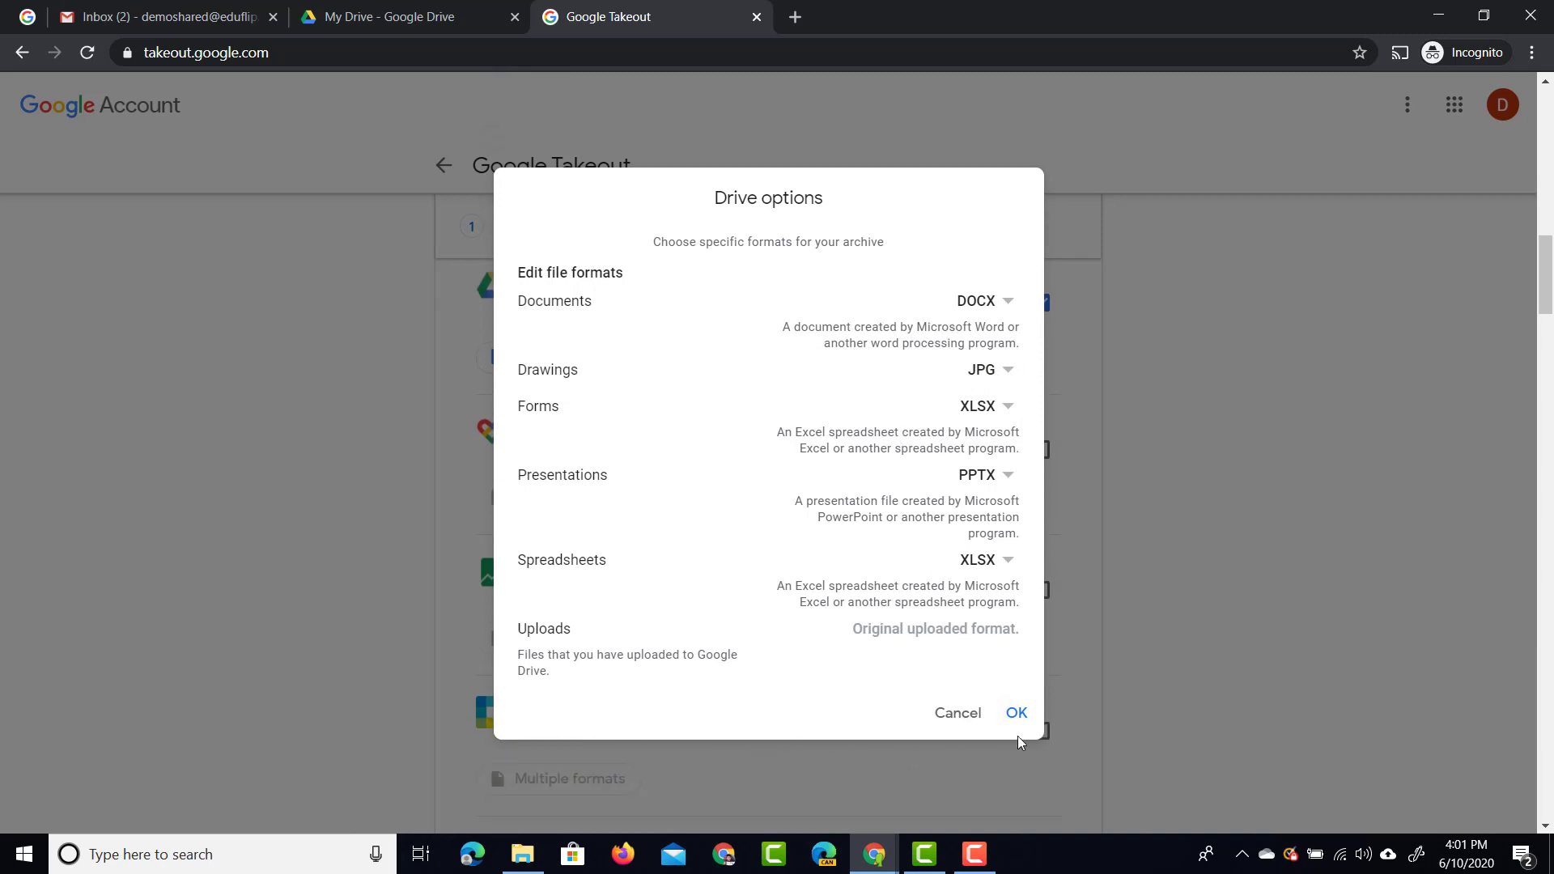
pyautogui.click(1017, 713)
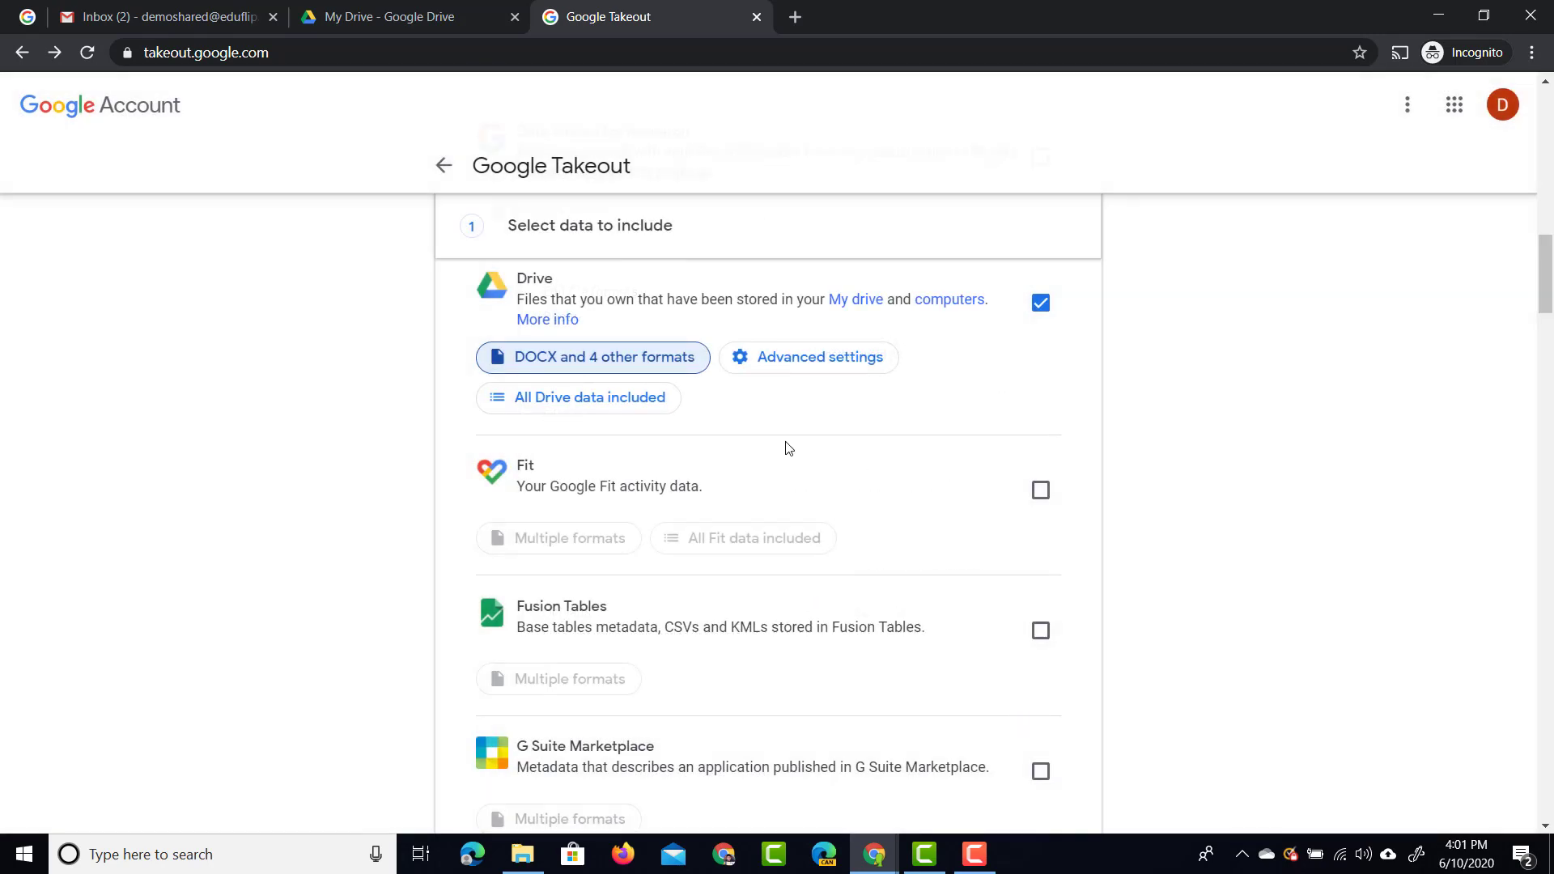
# - Check Drive's historical versions setting without changing it, and confirm that all files and folders in Drive are included
pyautogui.scroll(1, 783, 445)
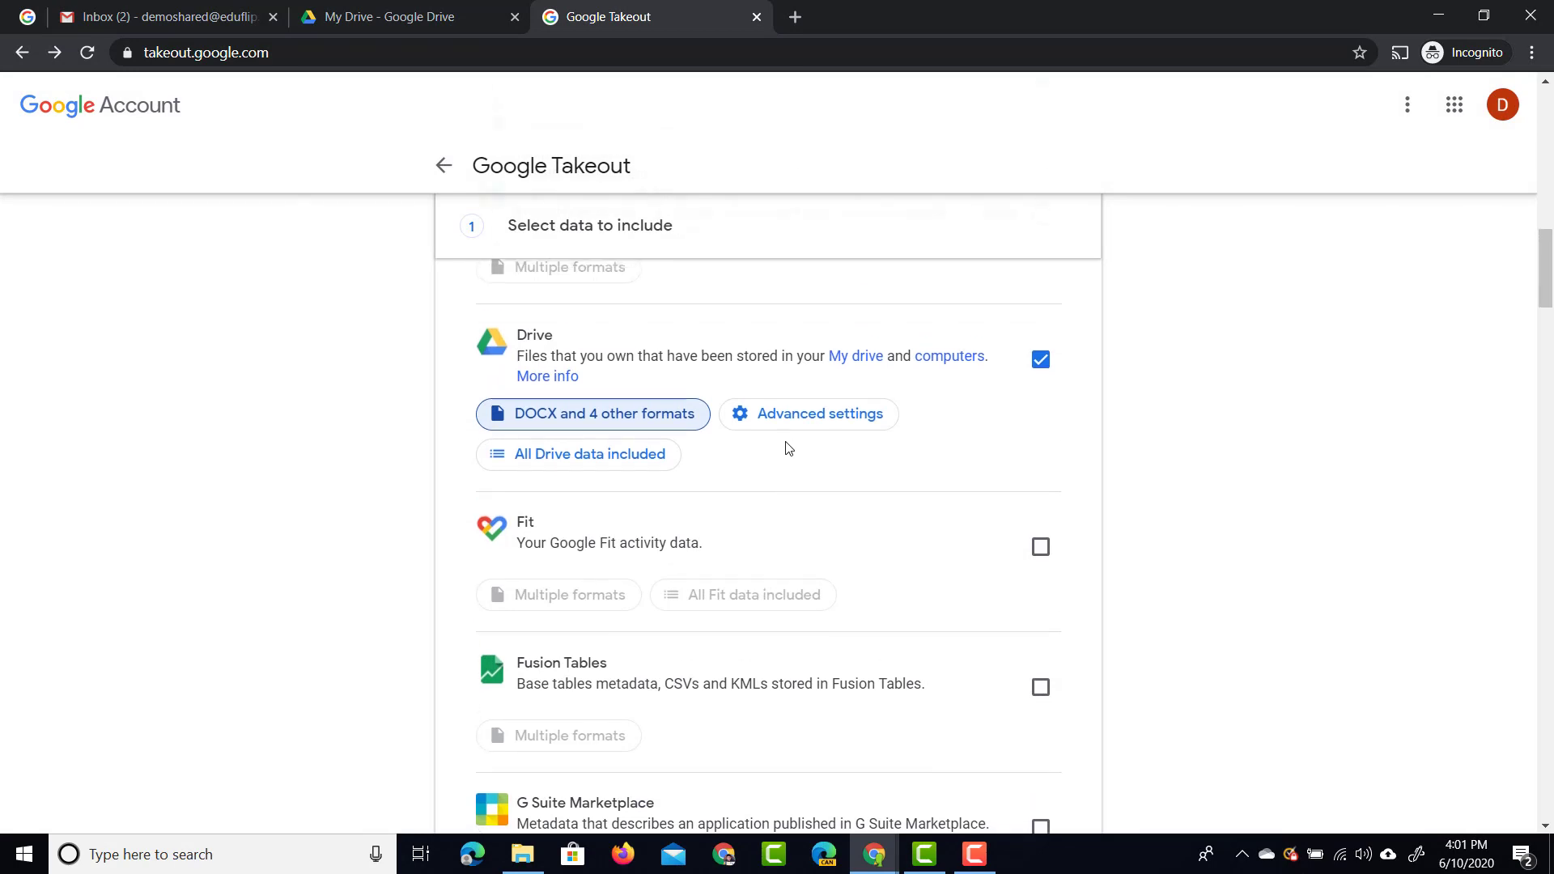
pyautogui.click(835, 425)
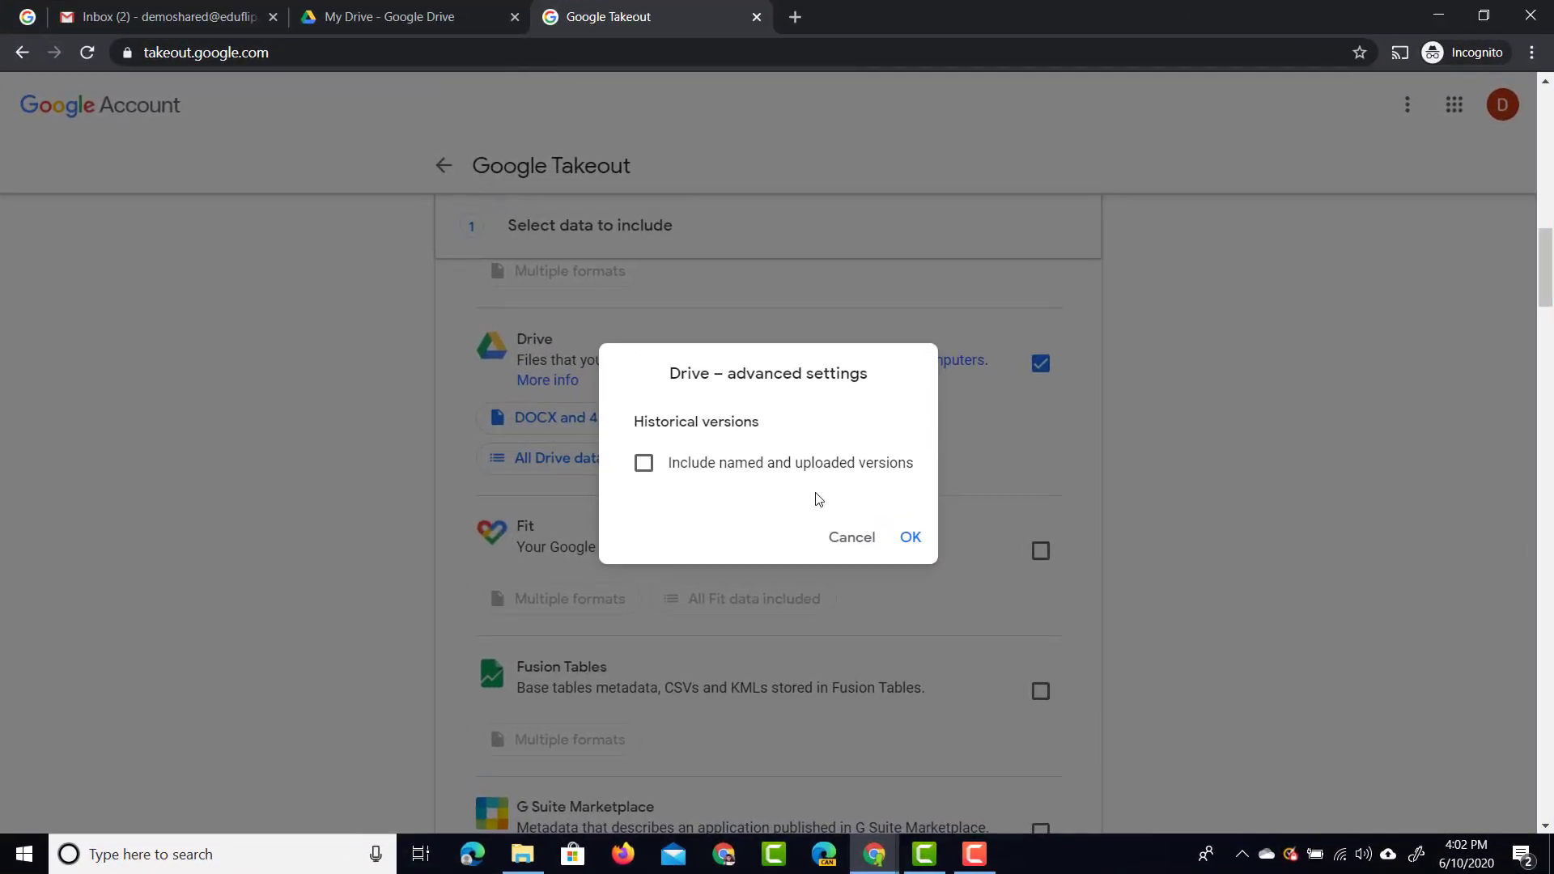
pyautogui.click(861, 547)
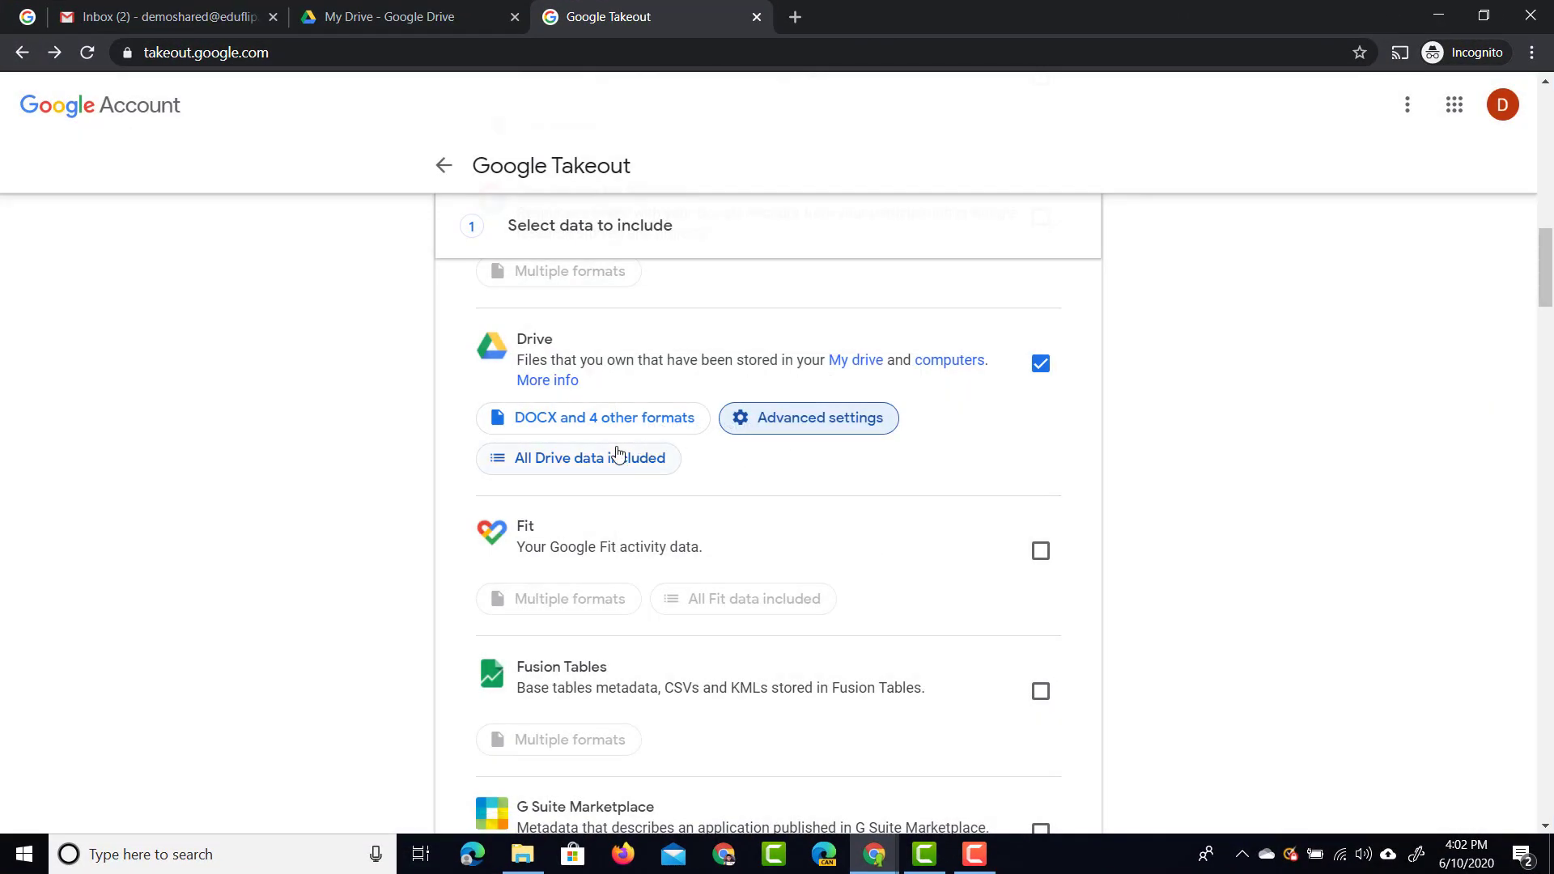
pyautogui.click(618, 457)
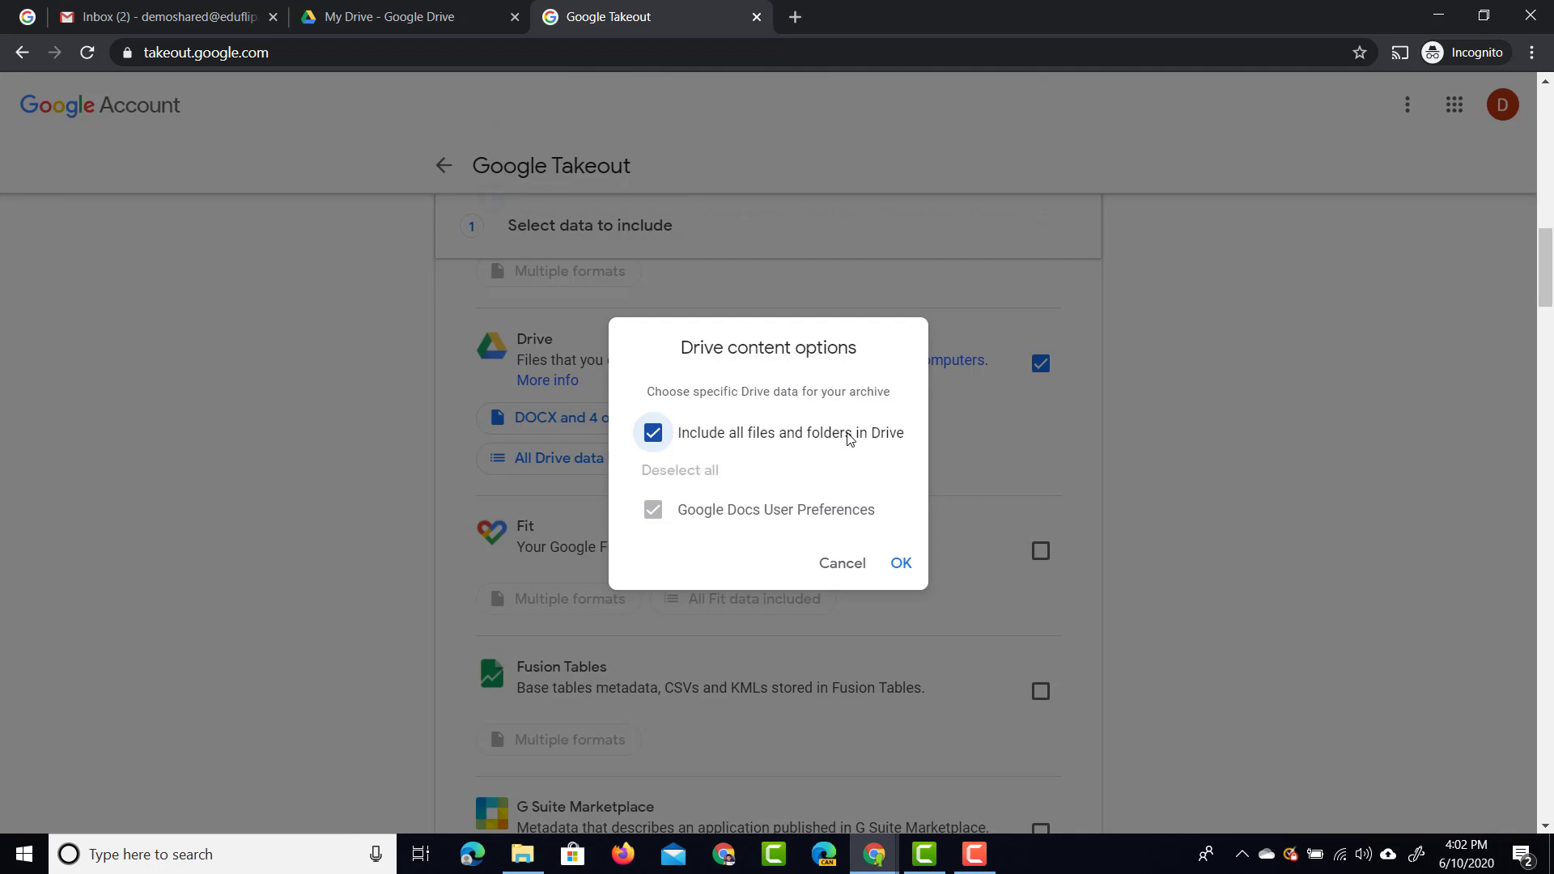
pyautogui.click(899, 565)
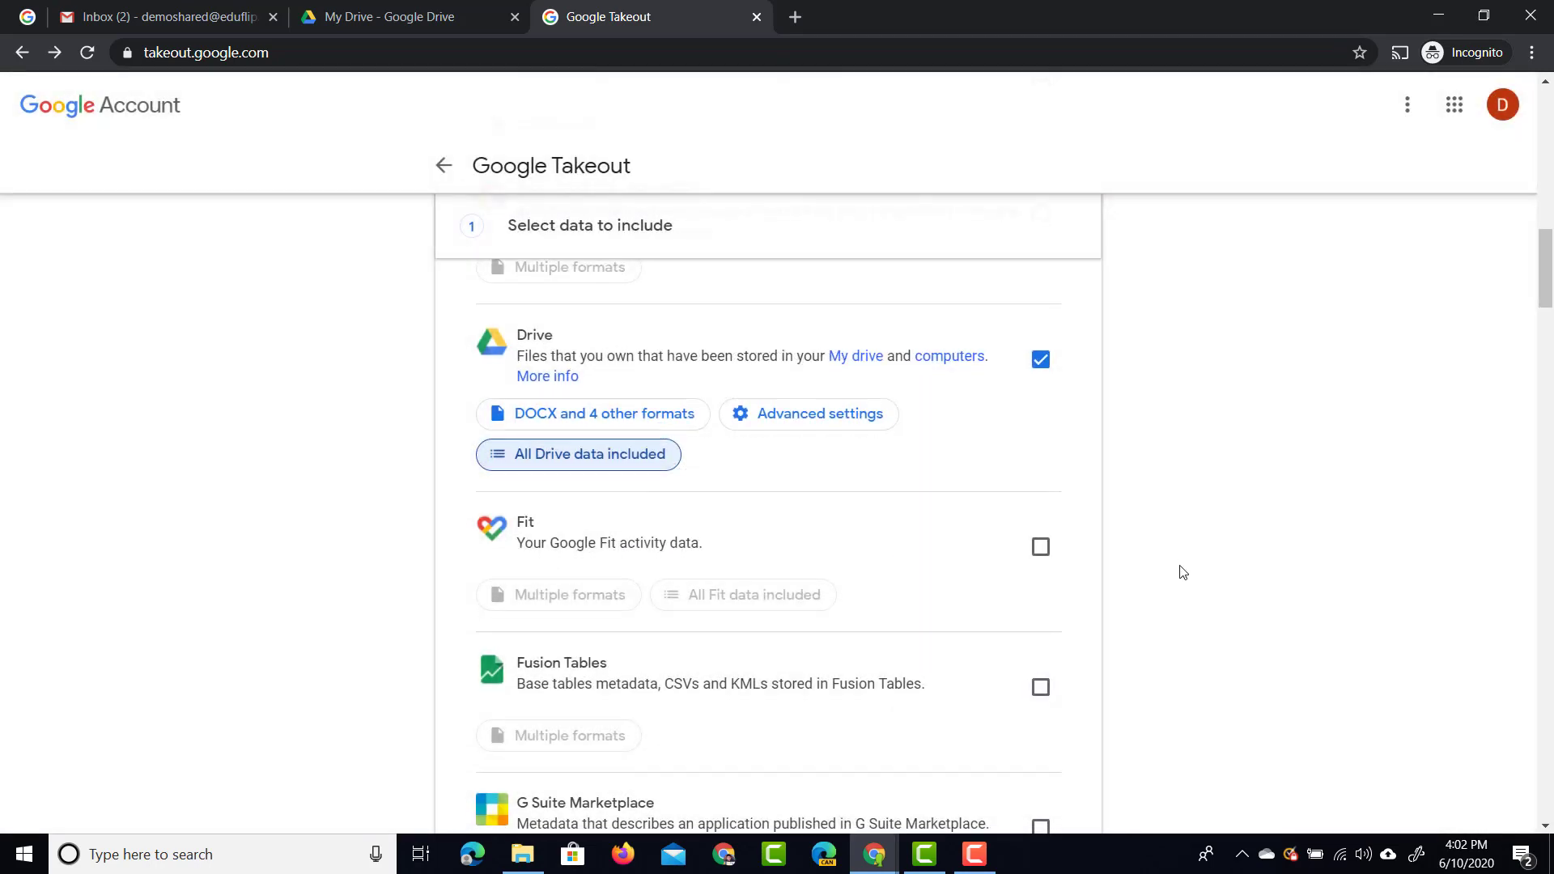
# - Look through the remaining products without adding any and proceed to choosing the file type, frequency and destination
pyautogui.scroll(-10, 1182, 573)
pyautogui.scroll(-15, 1183, 573)
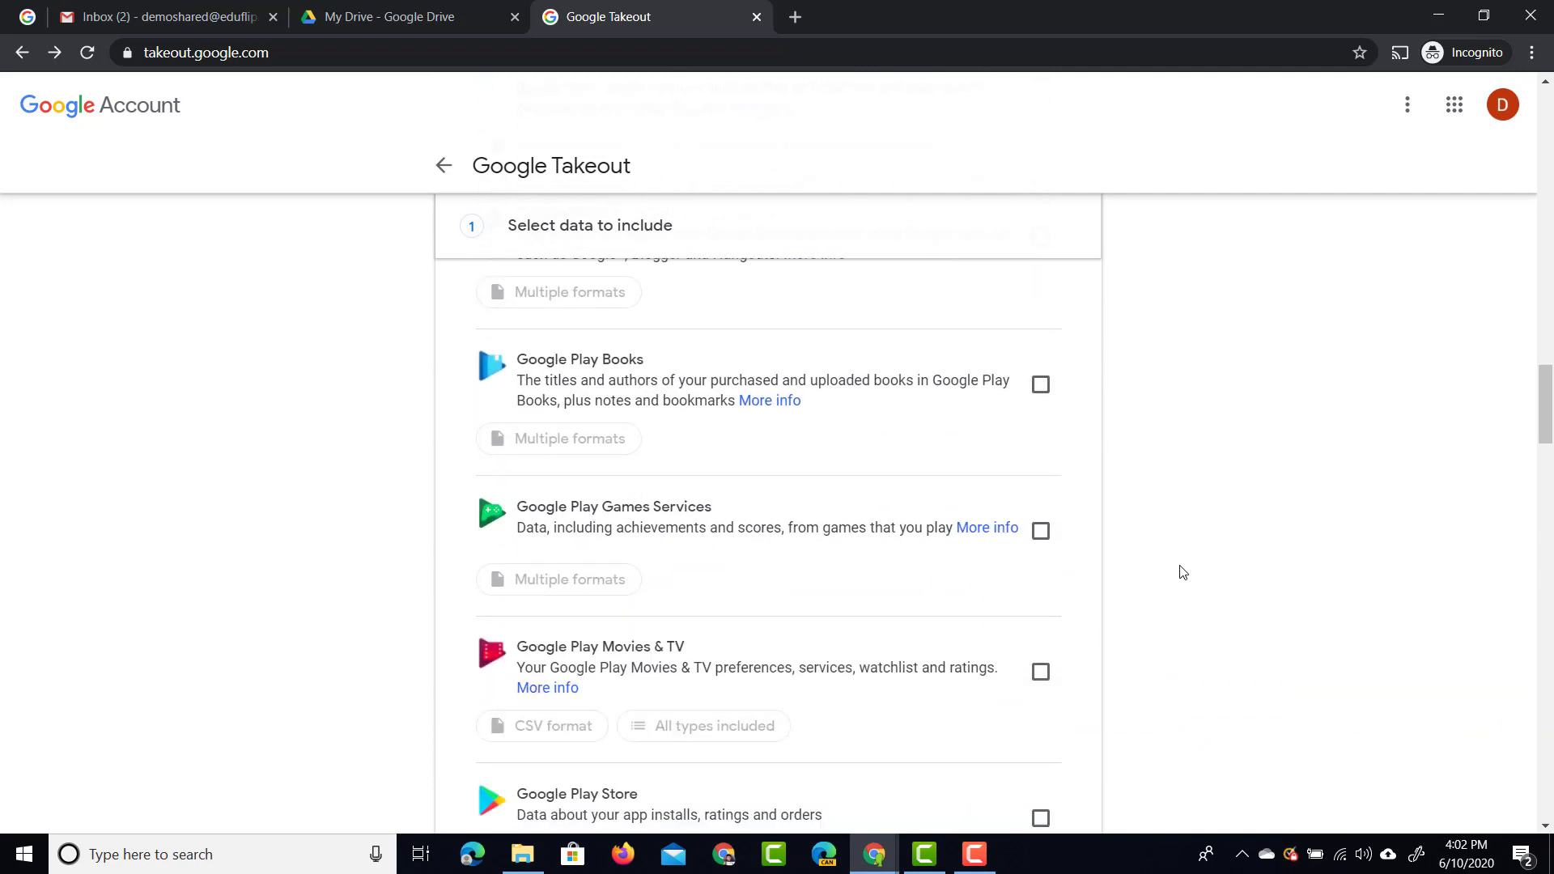
pyautogui.scroll(-1, 1182, 572)
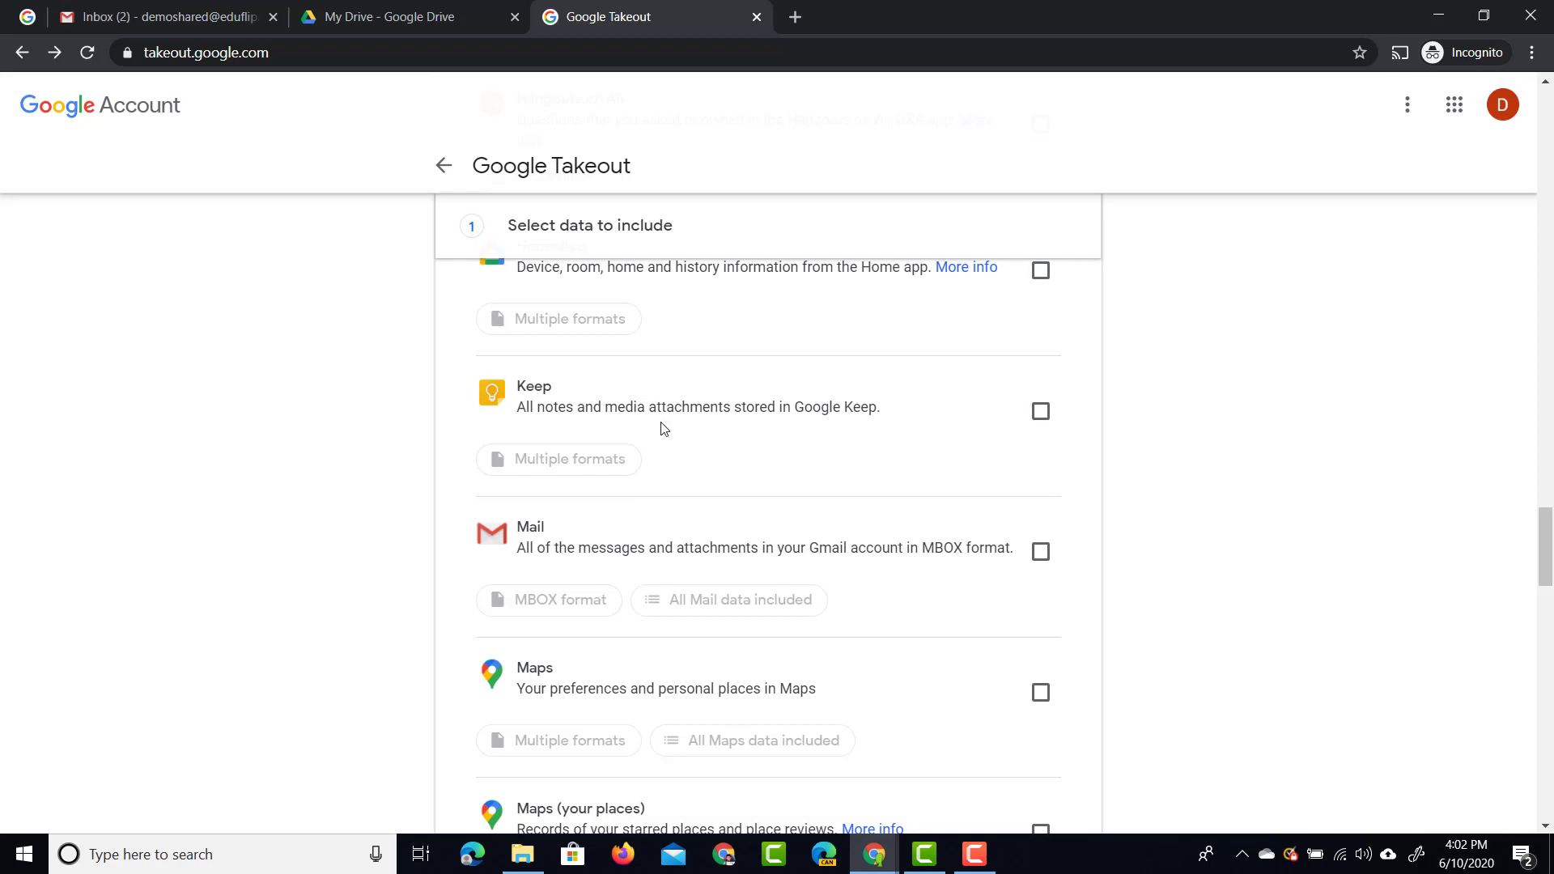
pyautogui.scroll(-3, 613, 409)
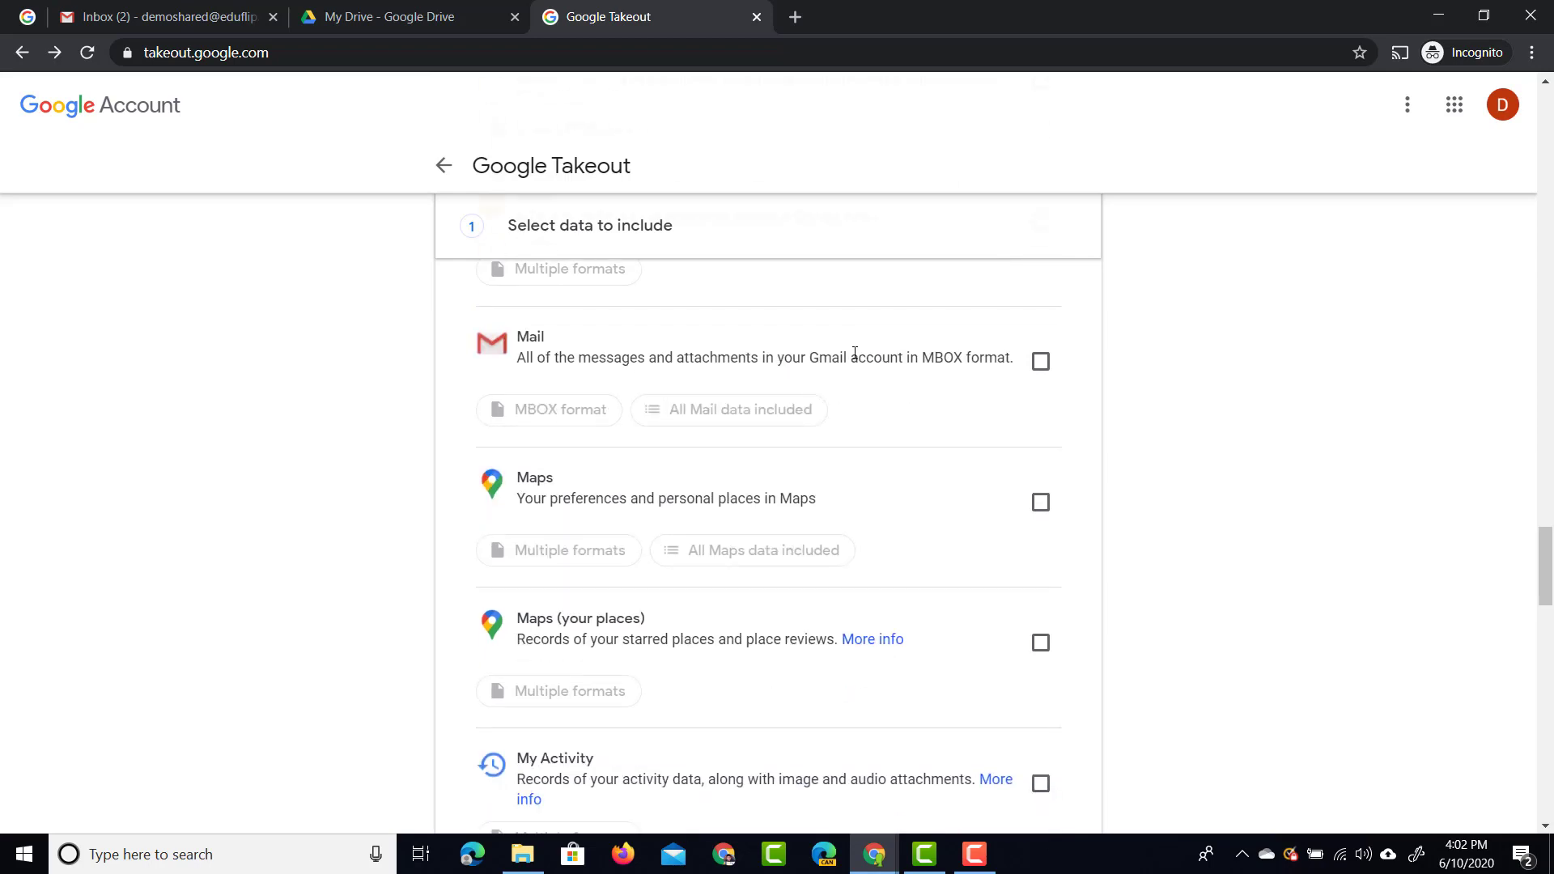
pyautogui.scroll(-4, 855, 354)
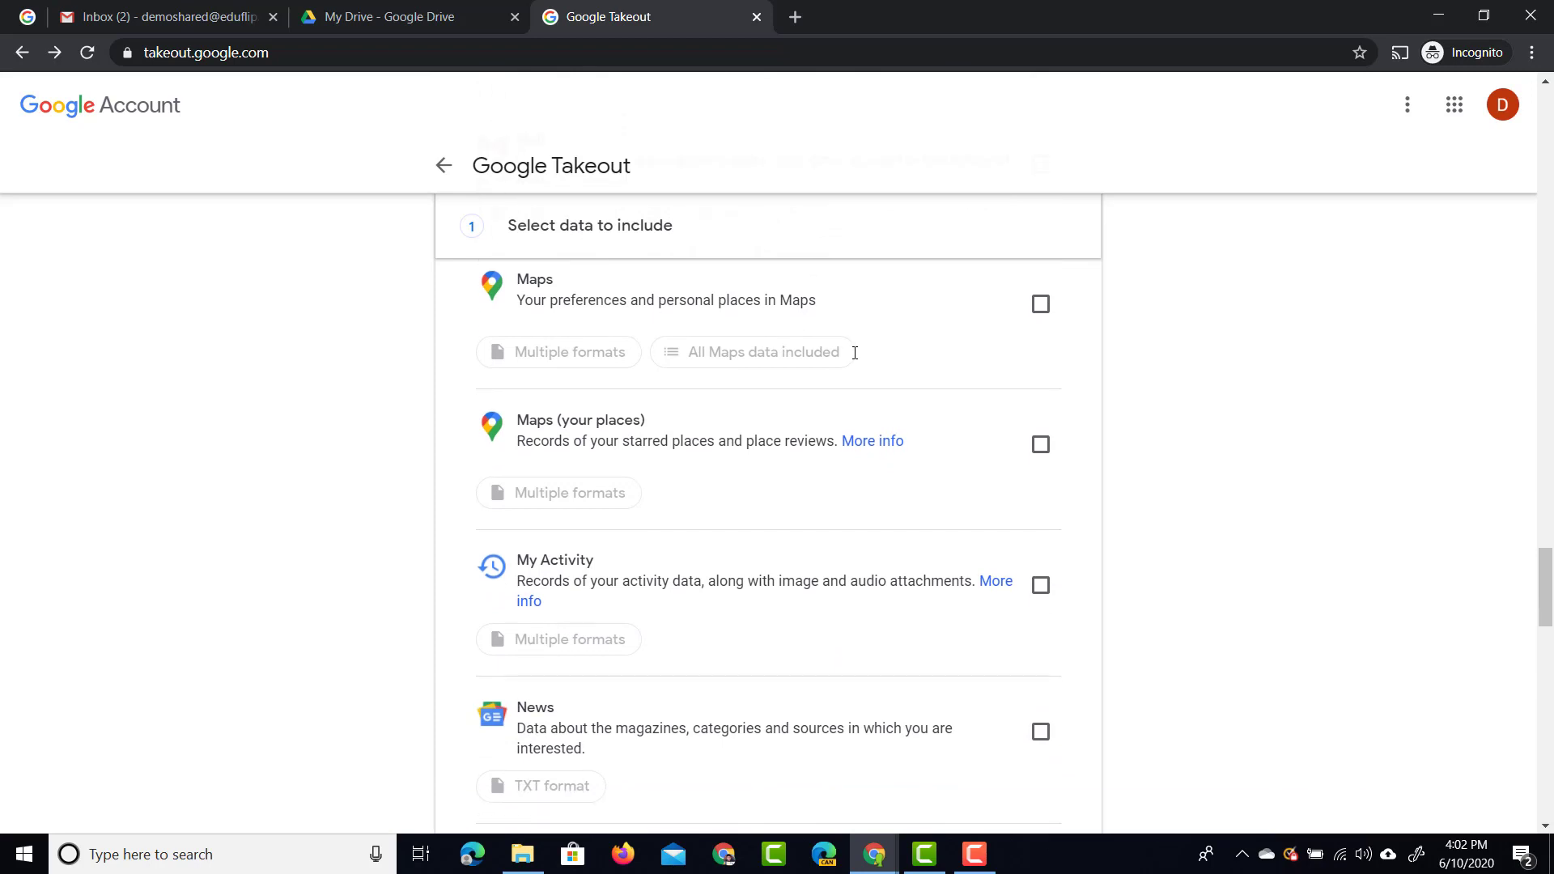
pyautogui.scroll(-20, 854, 354)
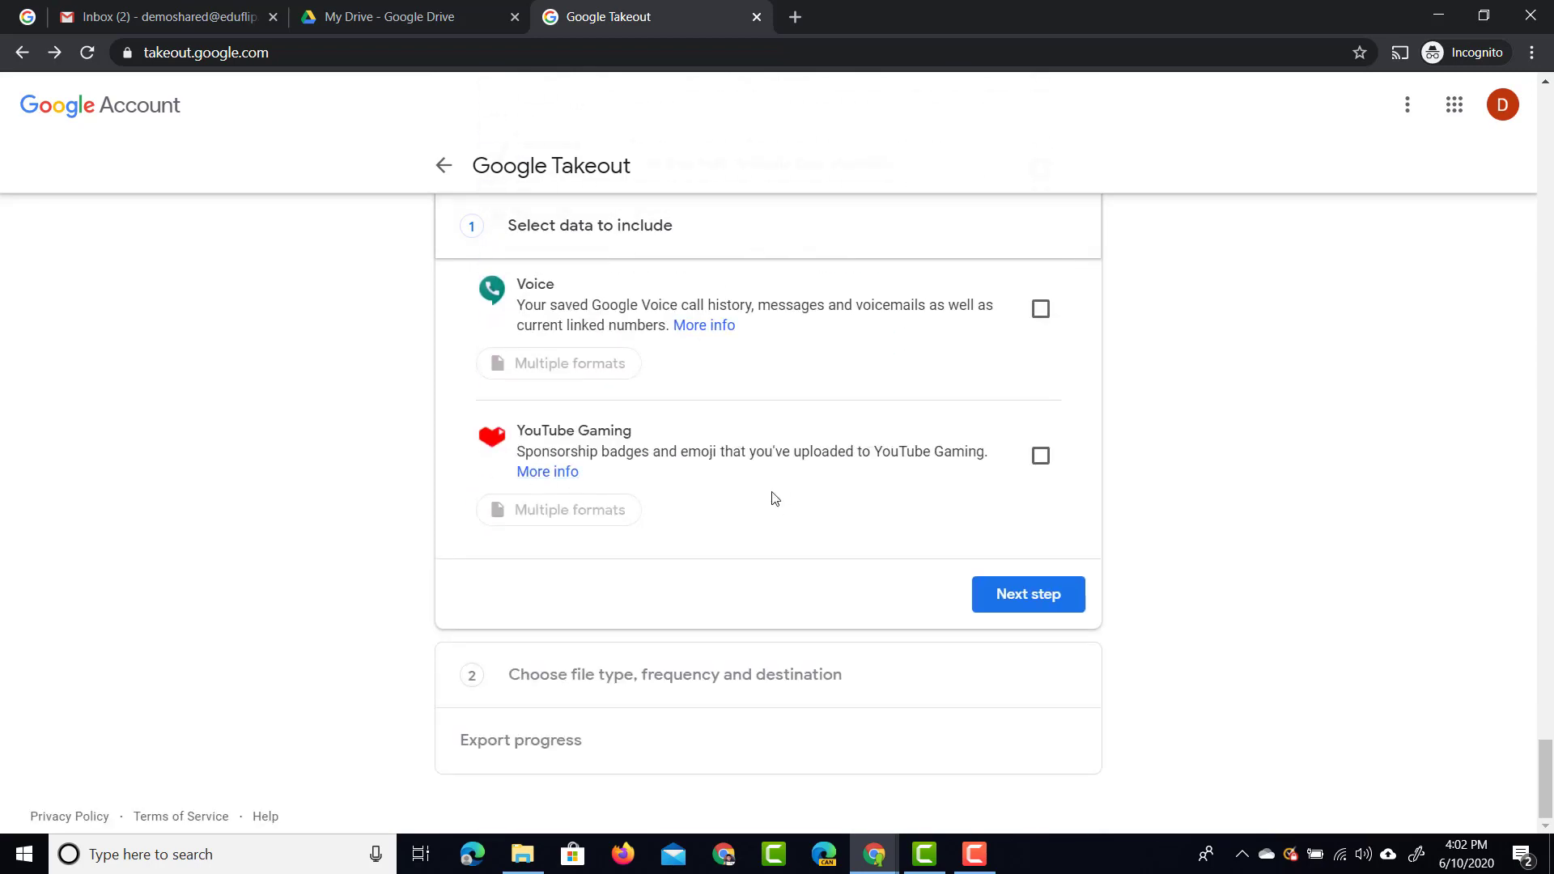
pyautogui.click(1042, 599)
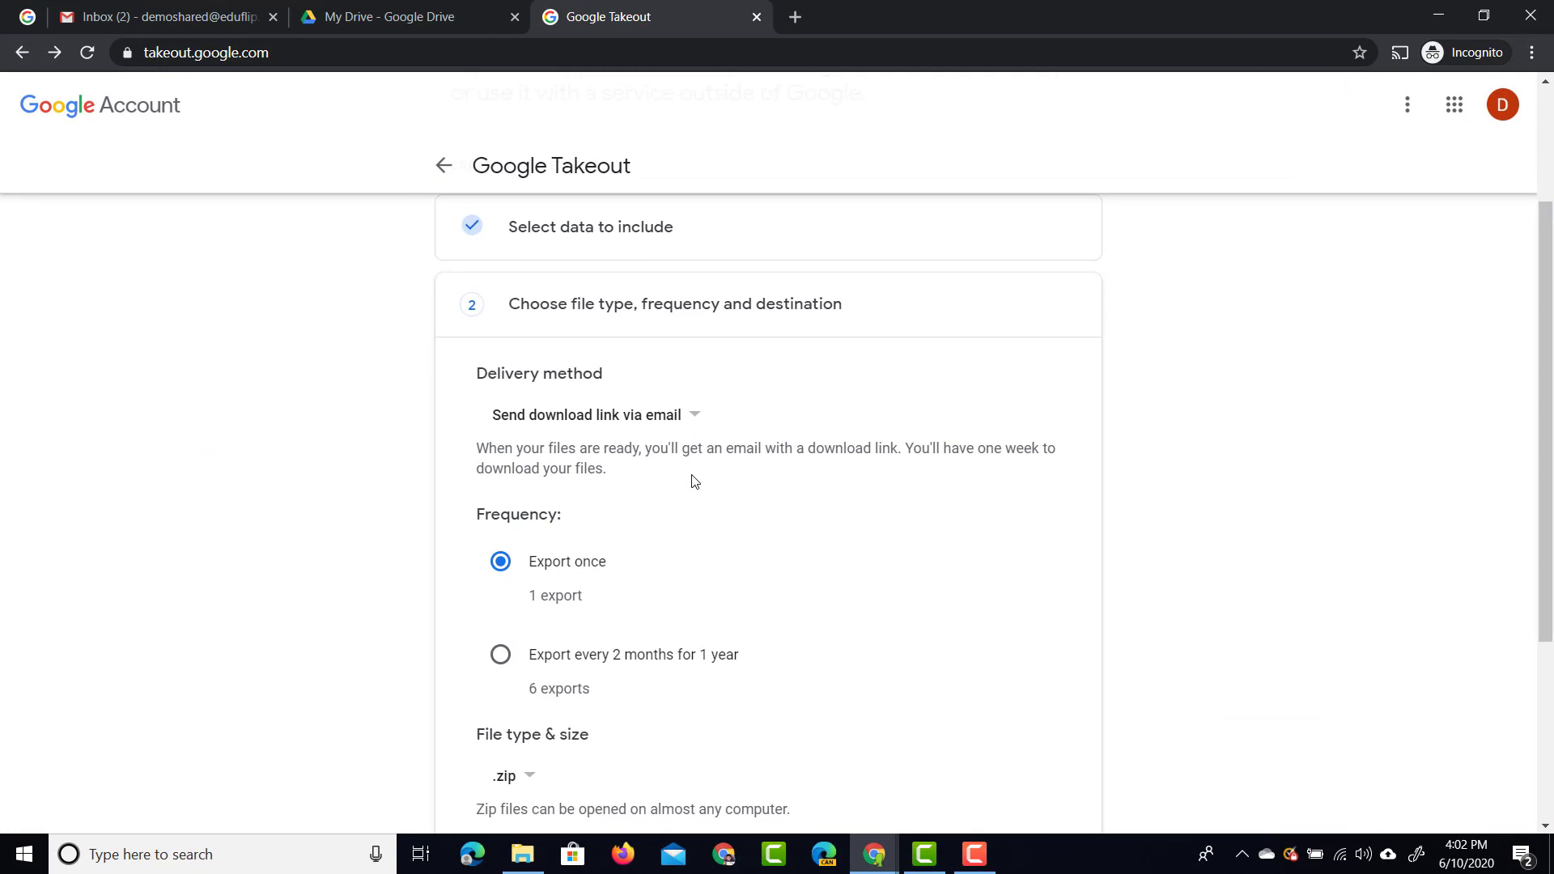
# - Set the delivery method to Send download link via email and the frequency to Export once
pyautogui.scroll(-1, 692, 481)
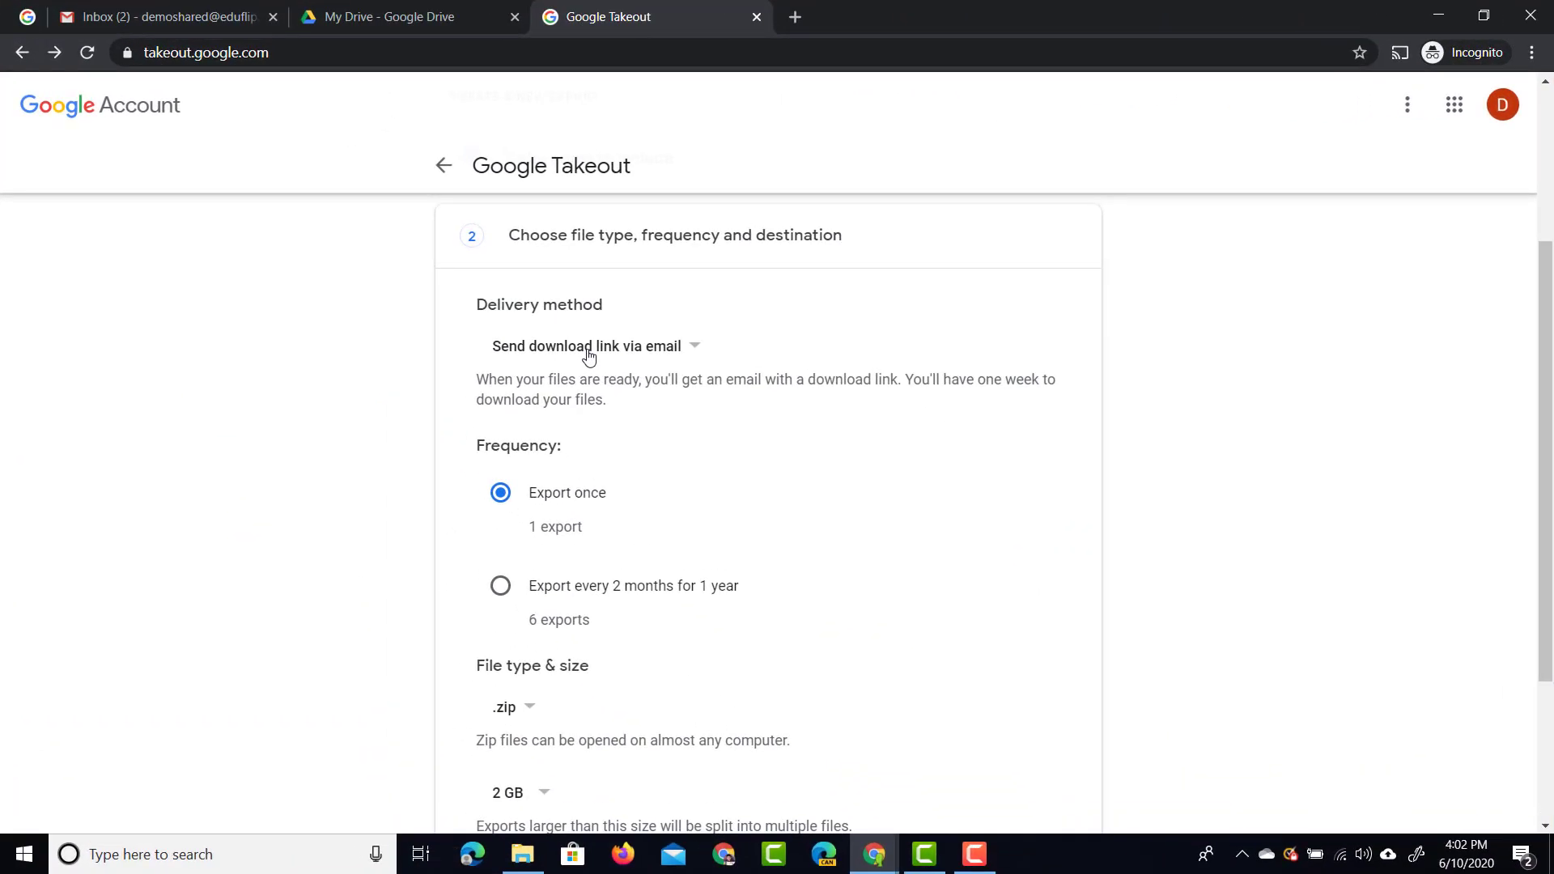
pyautogui.click(588, 357)
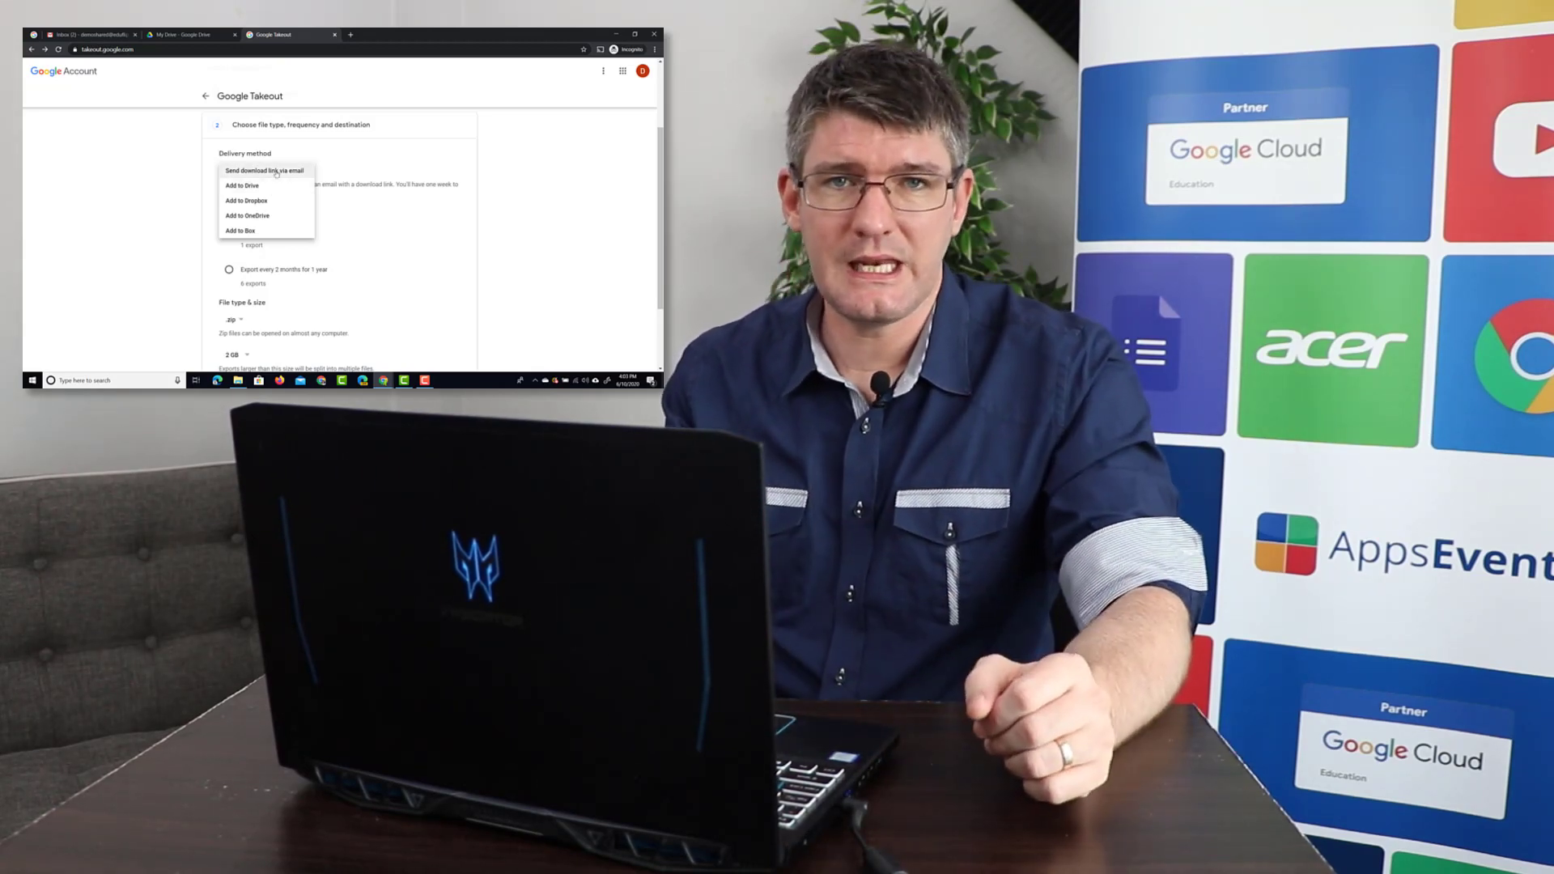
pyautogui.click(373, 212)
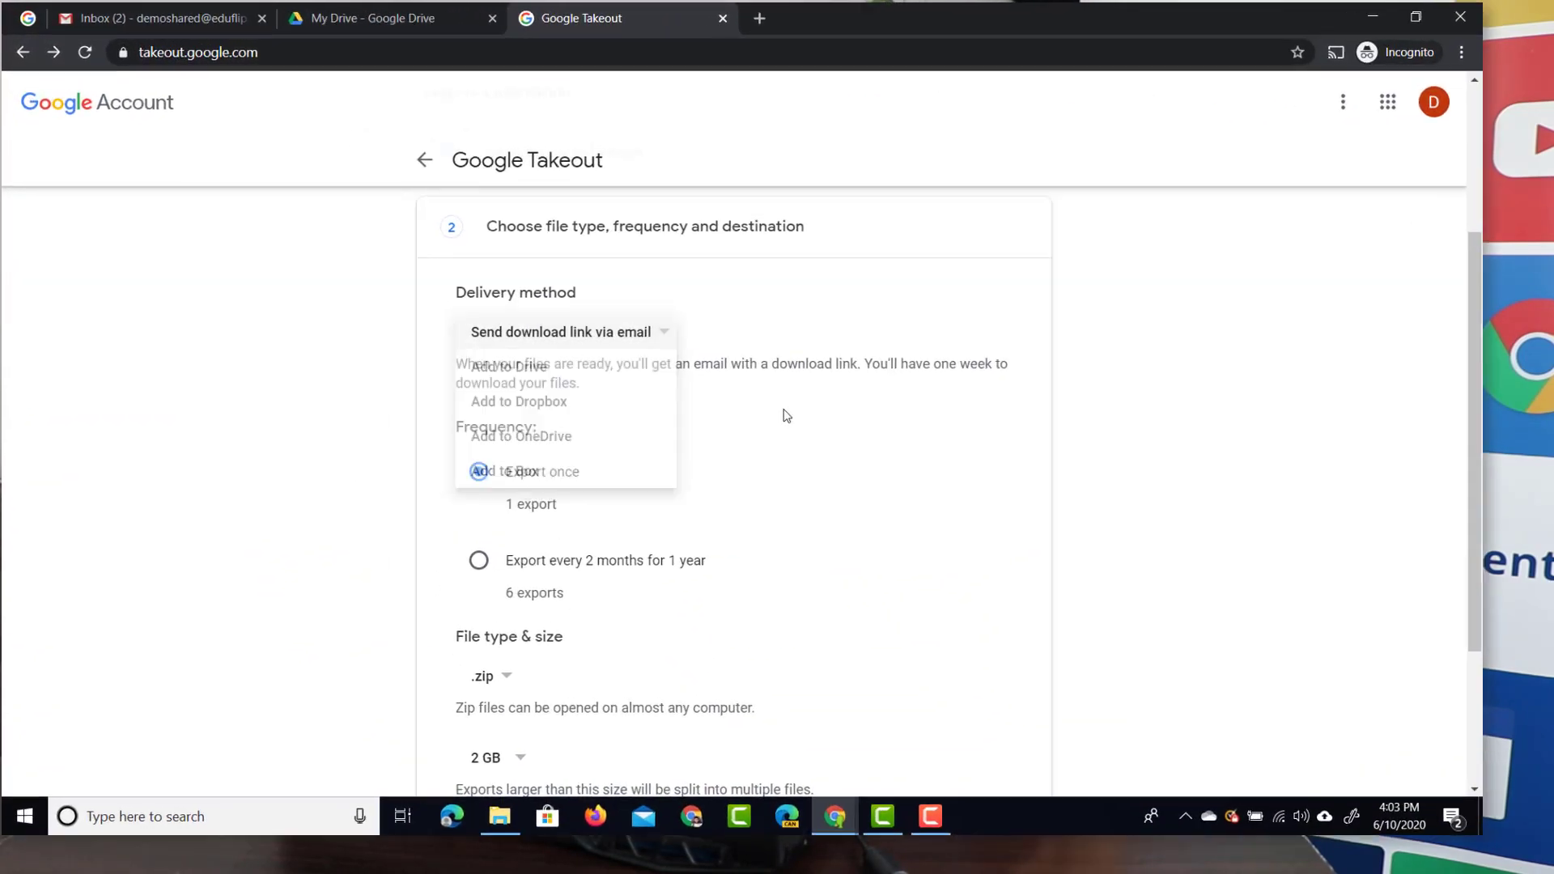
pyautogui.scroll(-2, 396, 275)
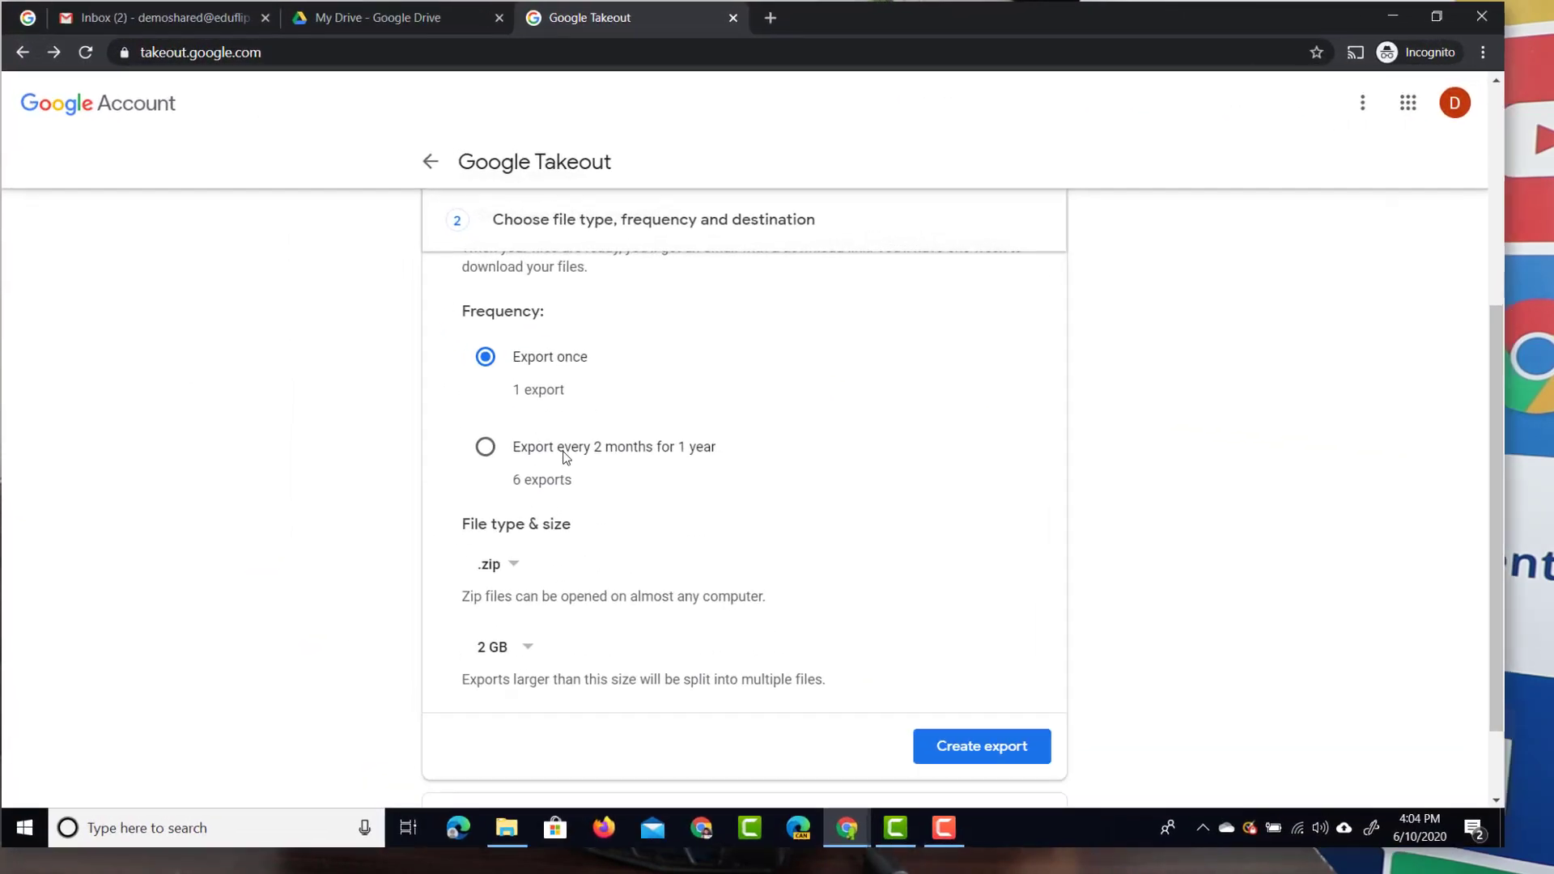
pyautogui.click(308, 285)
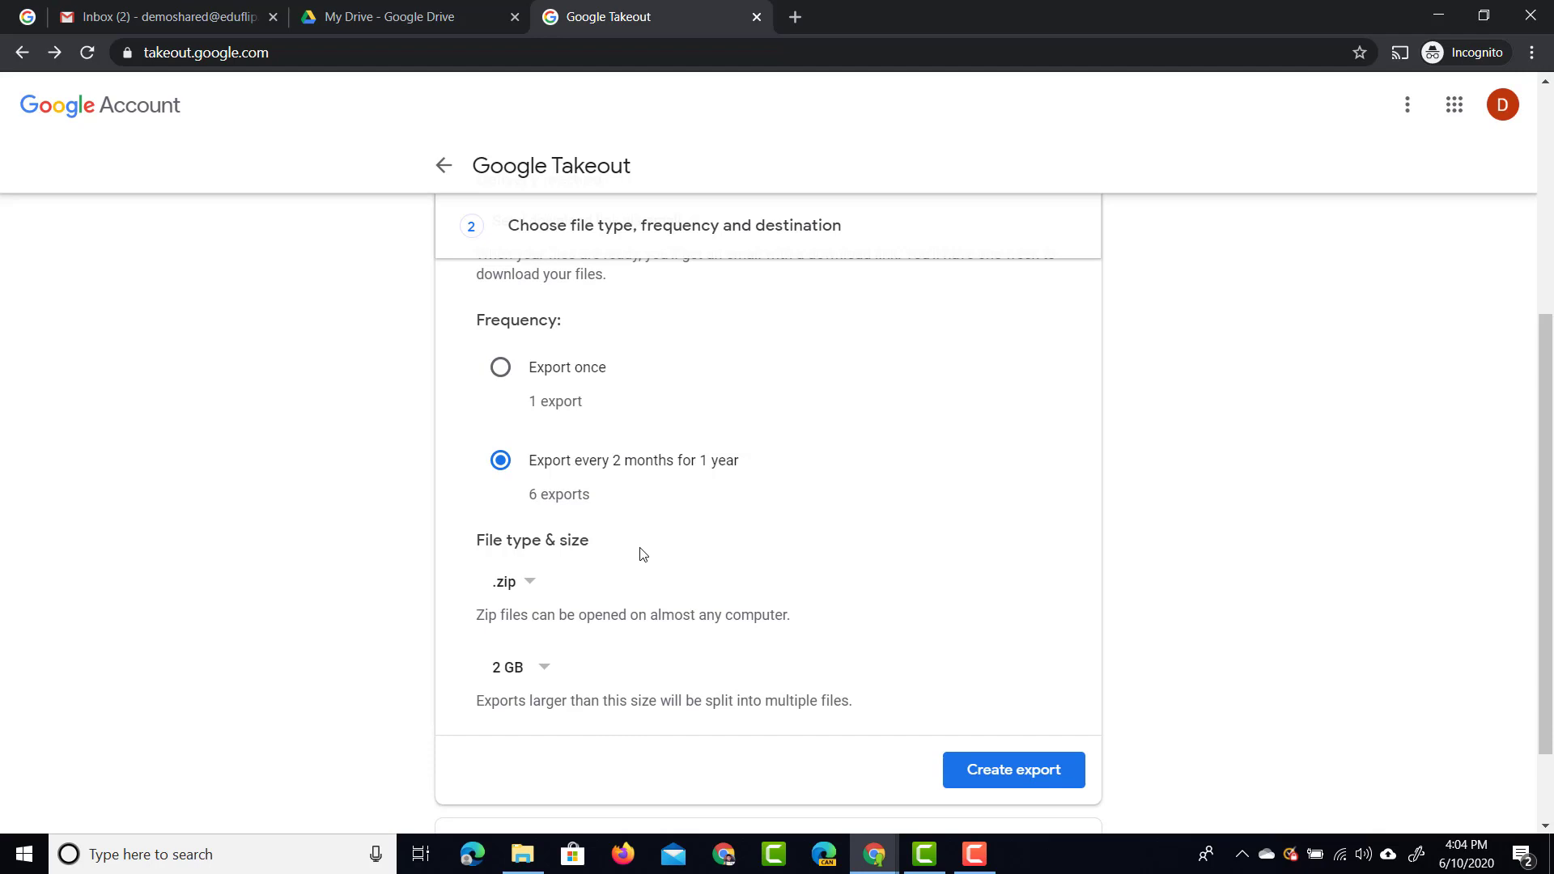
pyautogui.click(508, 385)
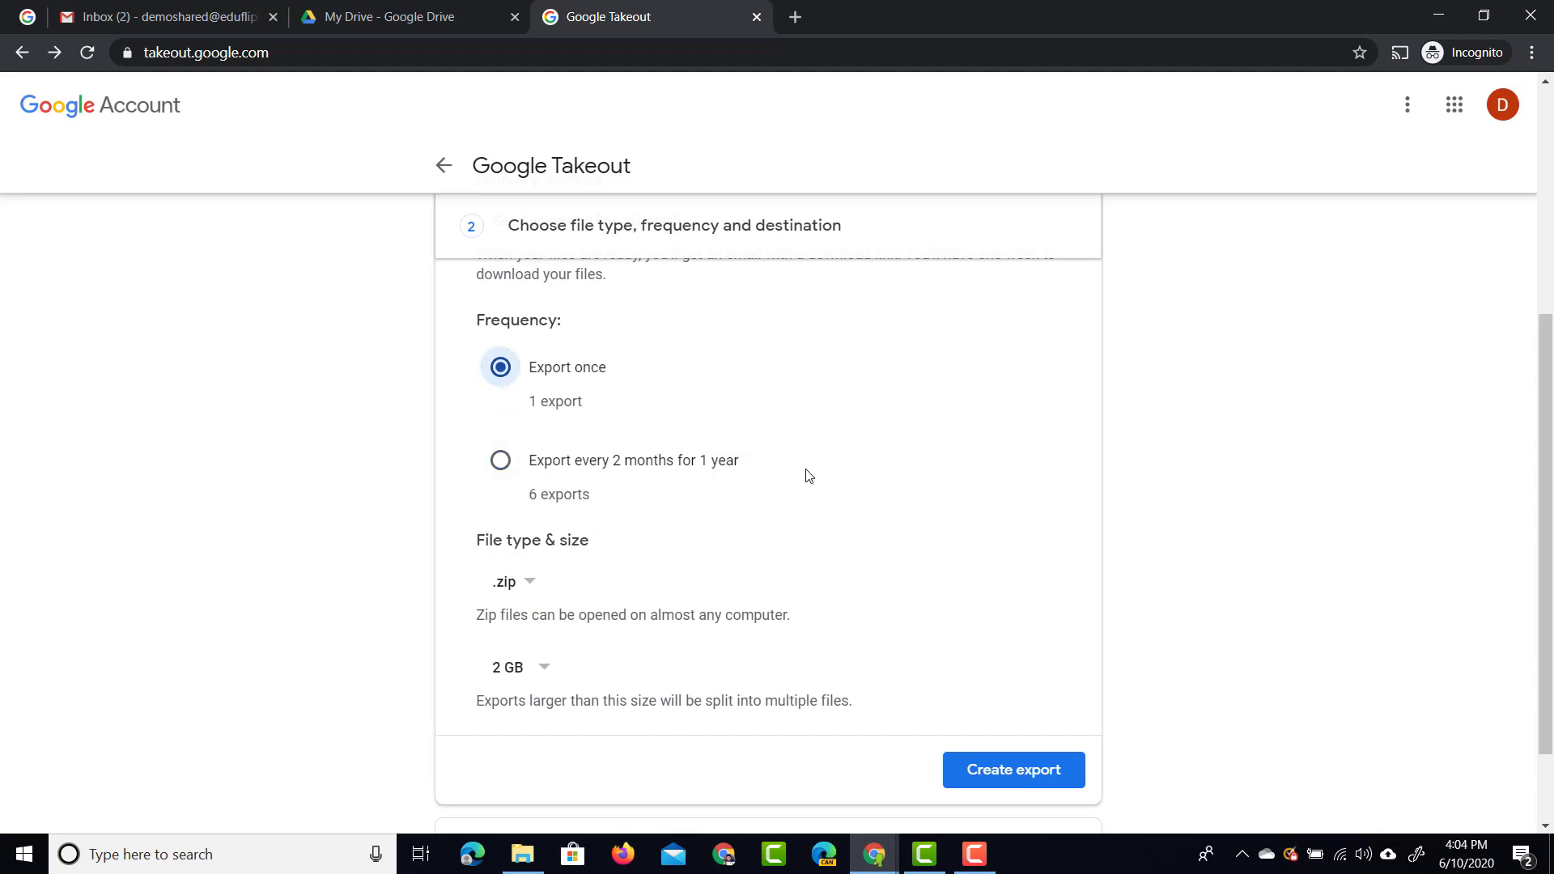
# - Choose .zip as the file type with a 2 GB maximum size and create the export
pyautogui.scroll(-1, 809, 476)
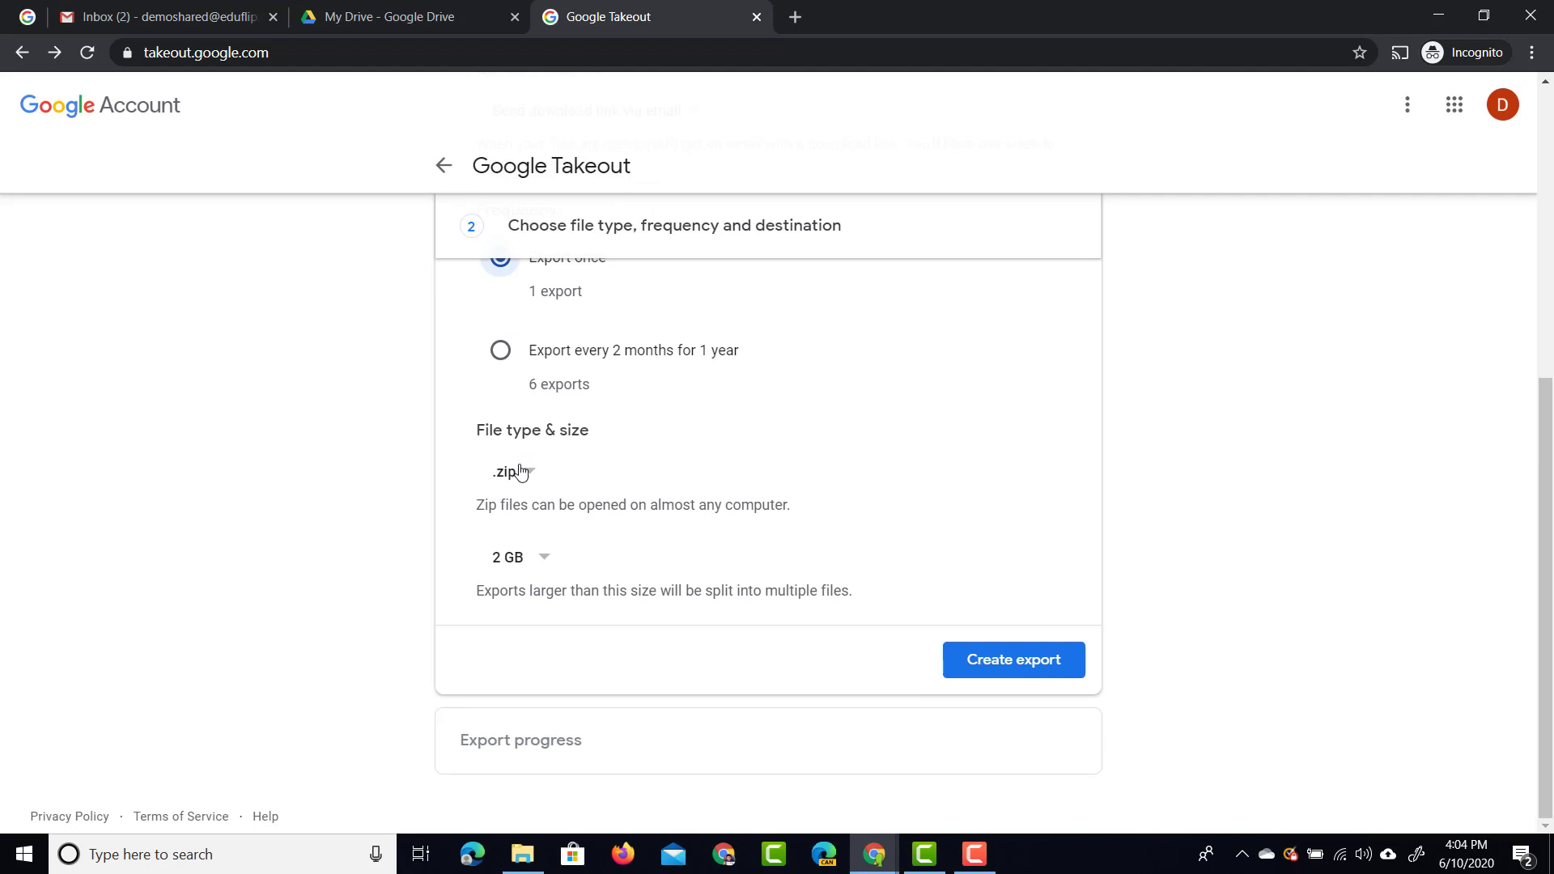
pyautogui.click(521, 474)
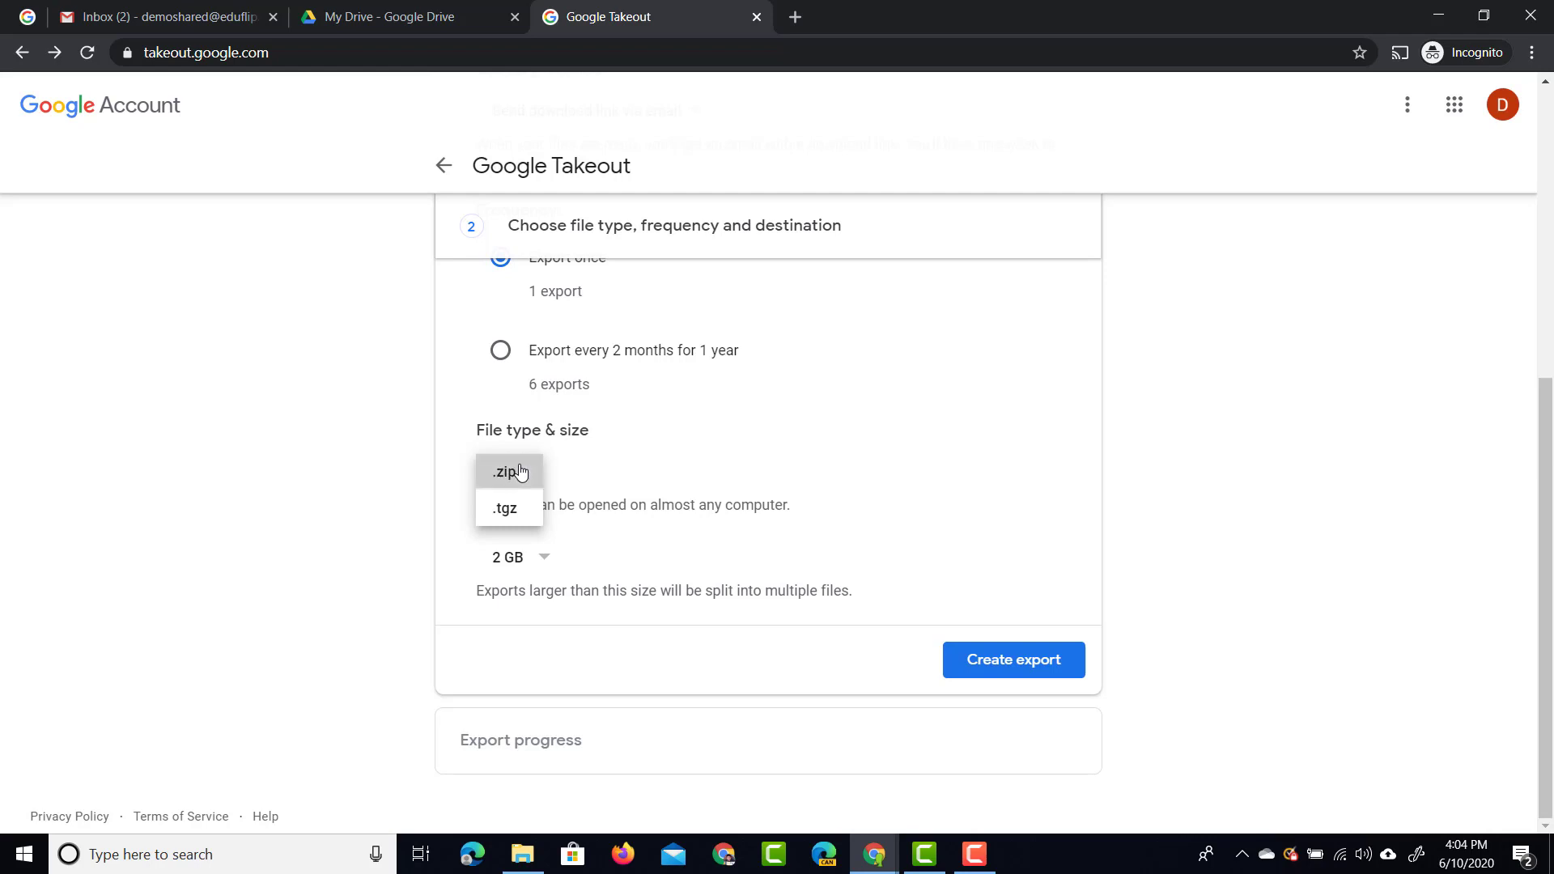
pyautogui.click(521, 474)
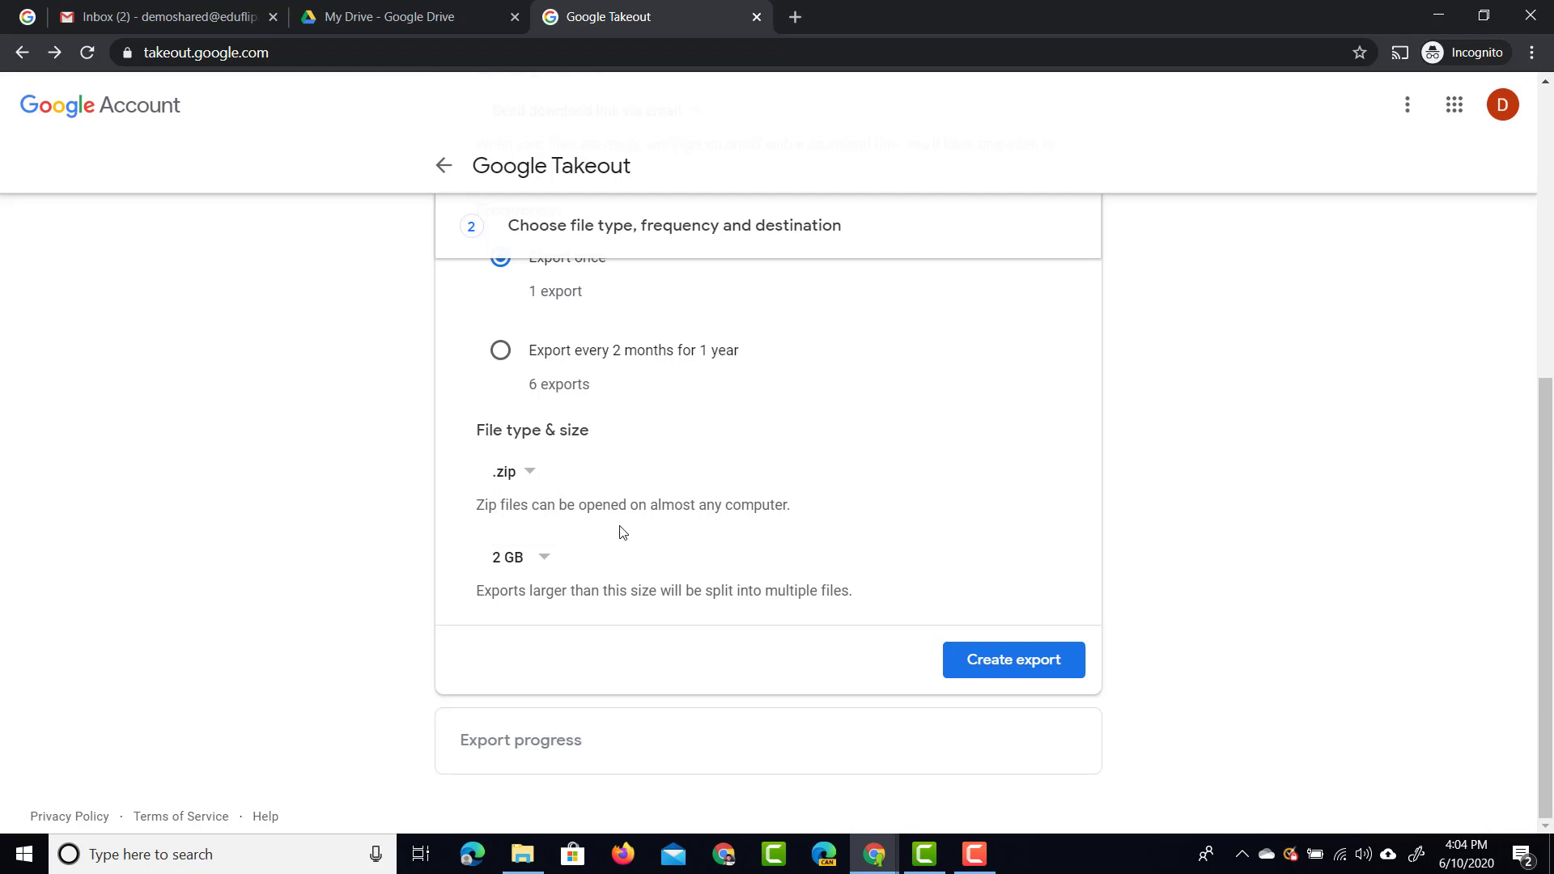
pyautogui.click(524, 564)
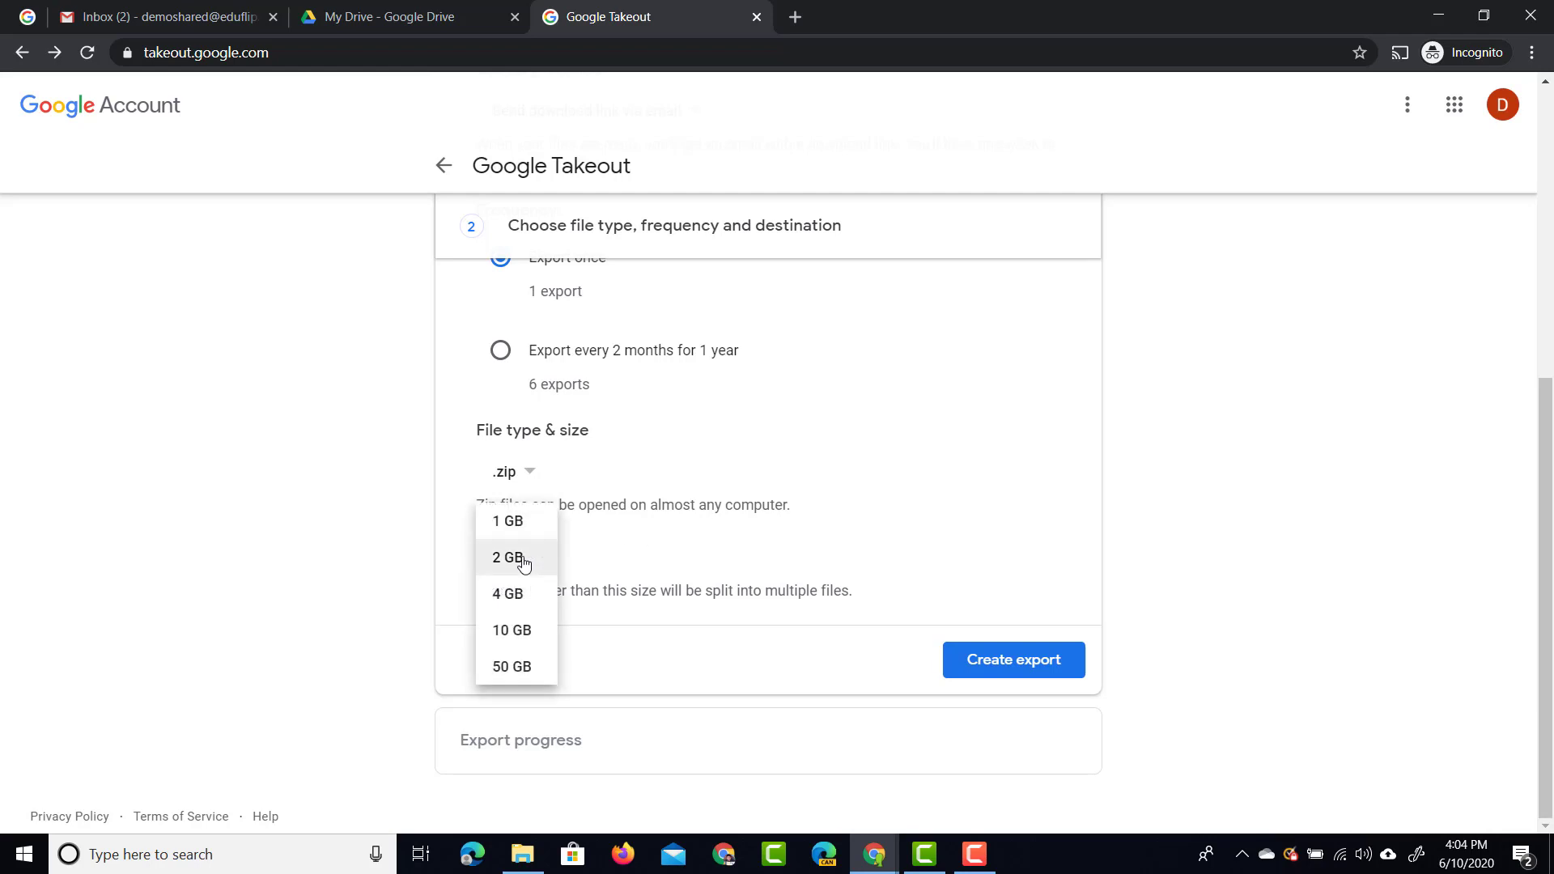
pyautogui.click(524, 564)
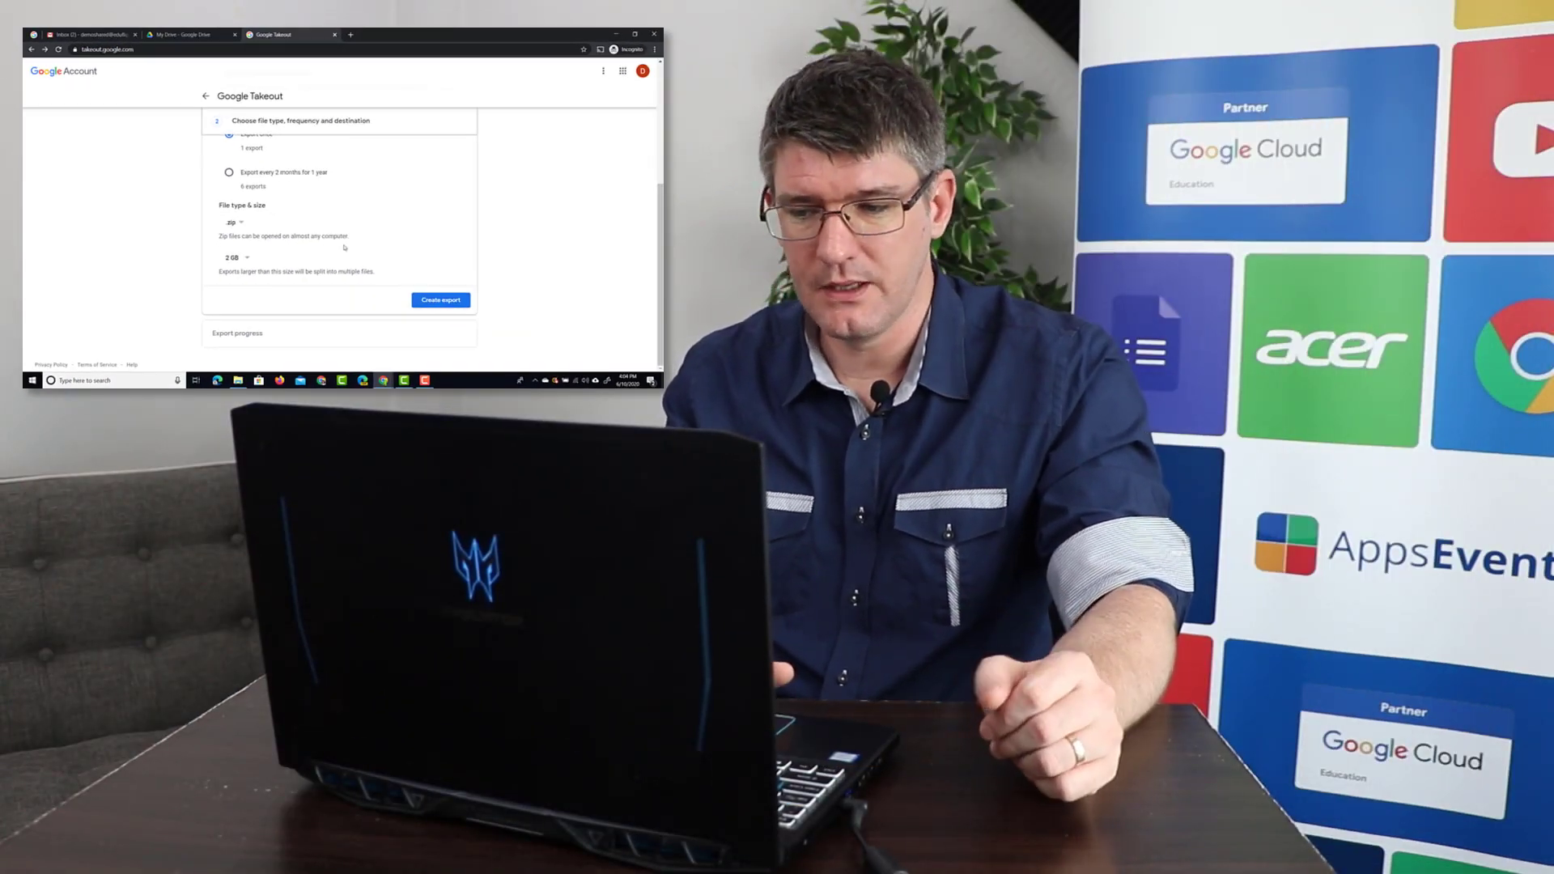
pyautogui.click(442, 300)
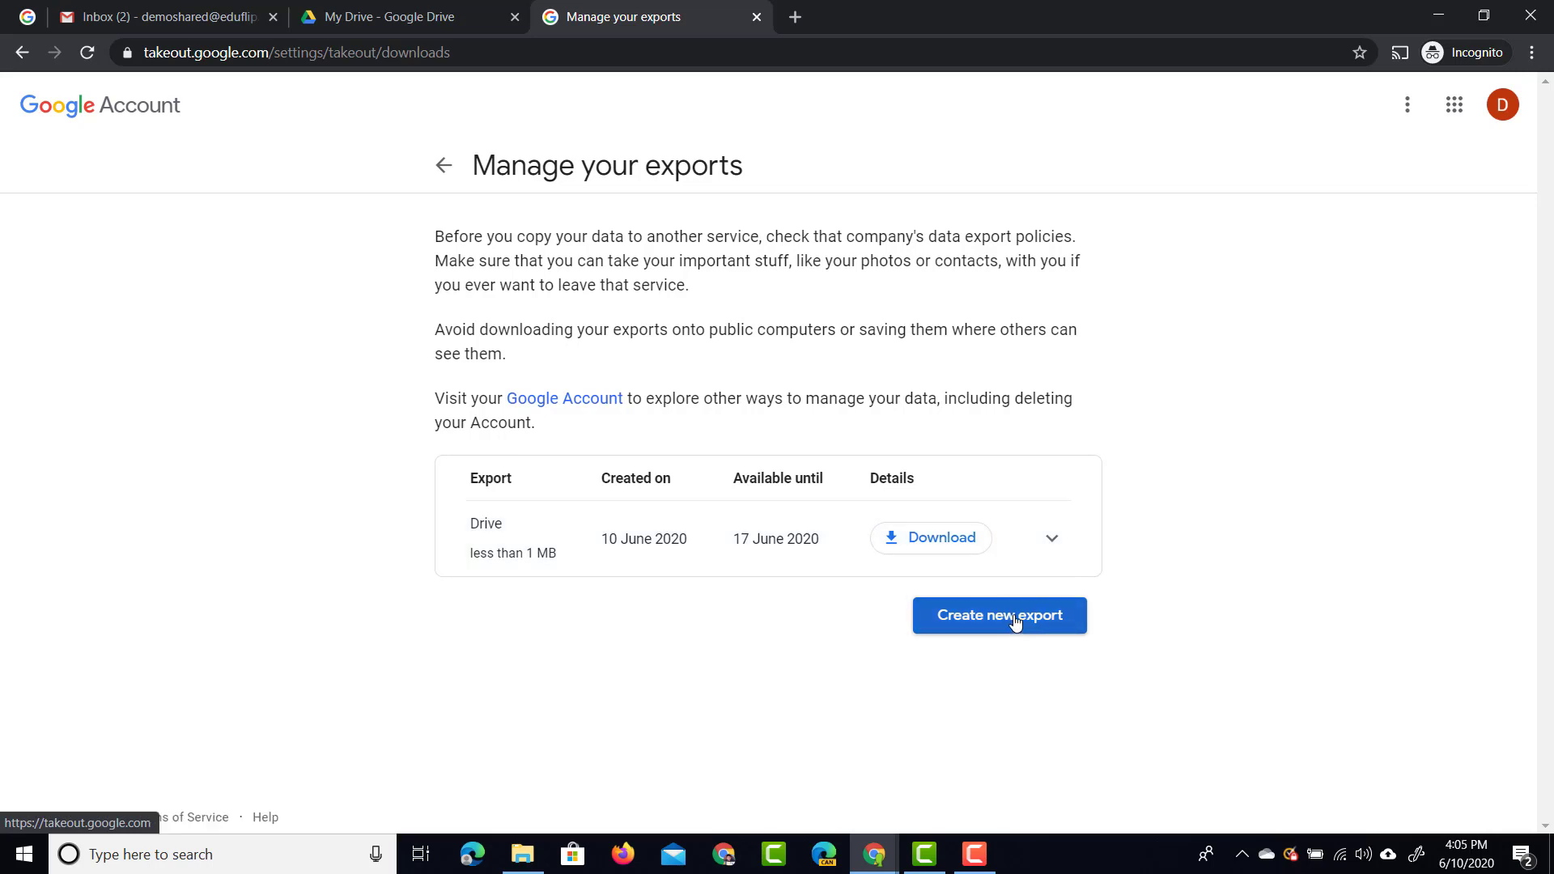
# - Download the finished Drive export and open the zip archive with File Explorer
pyautogui.click(963, 541)
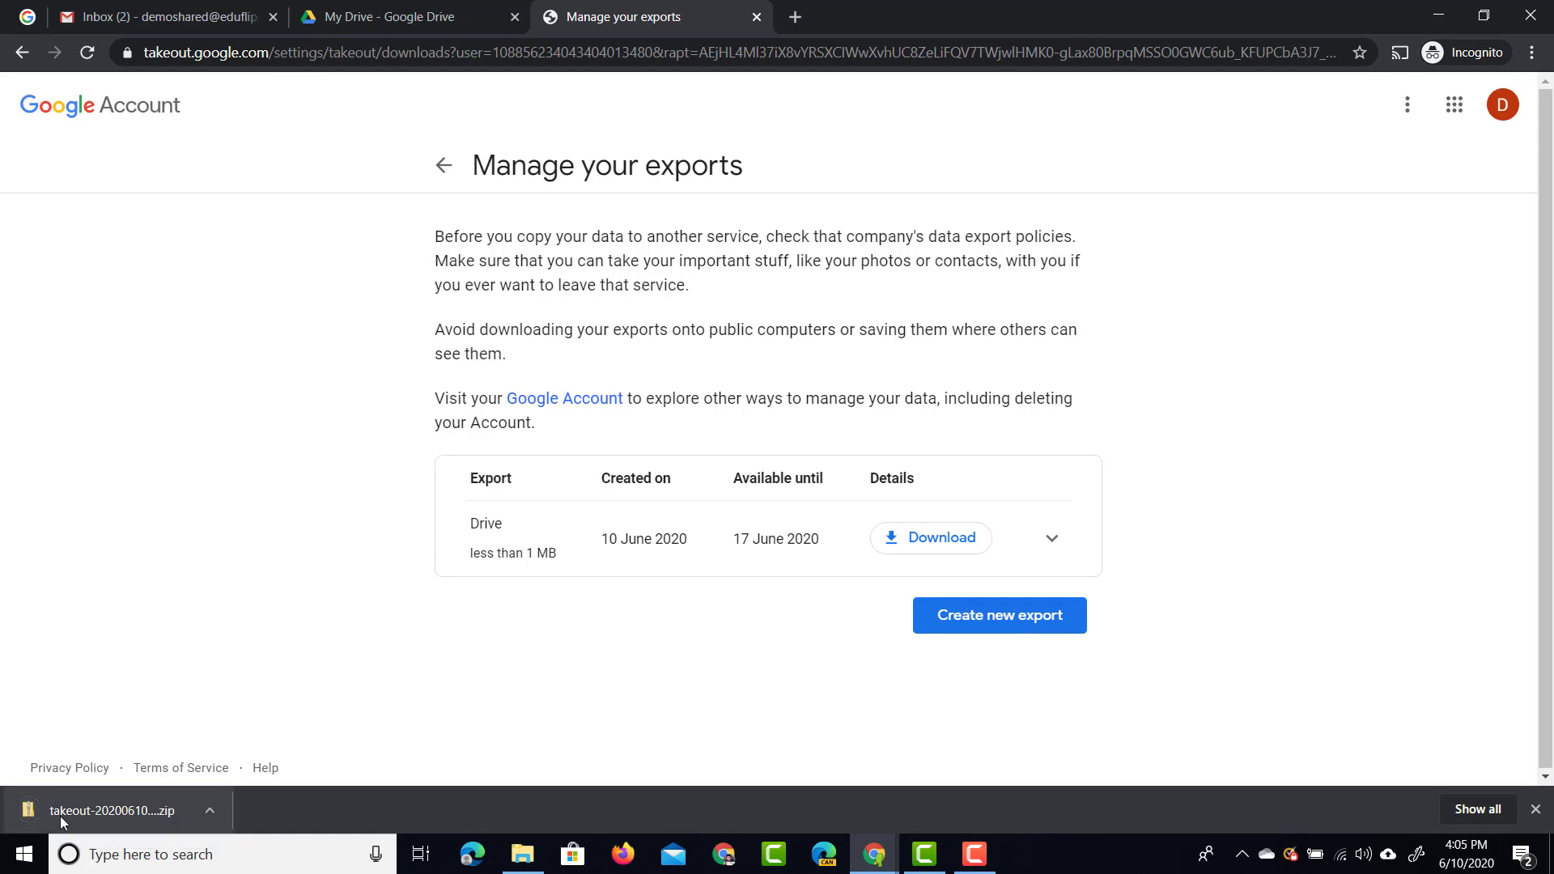
pyautogui.click(128, 810)
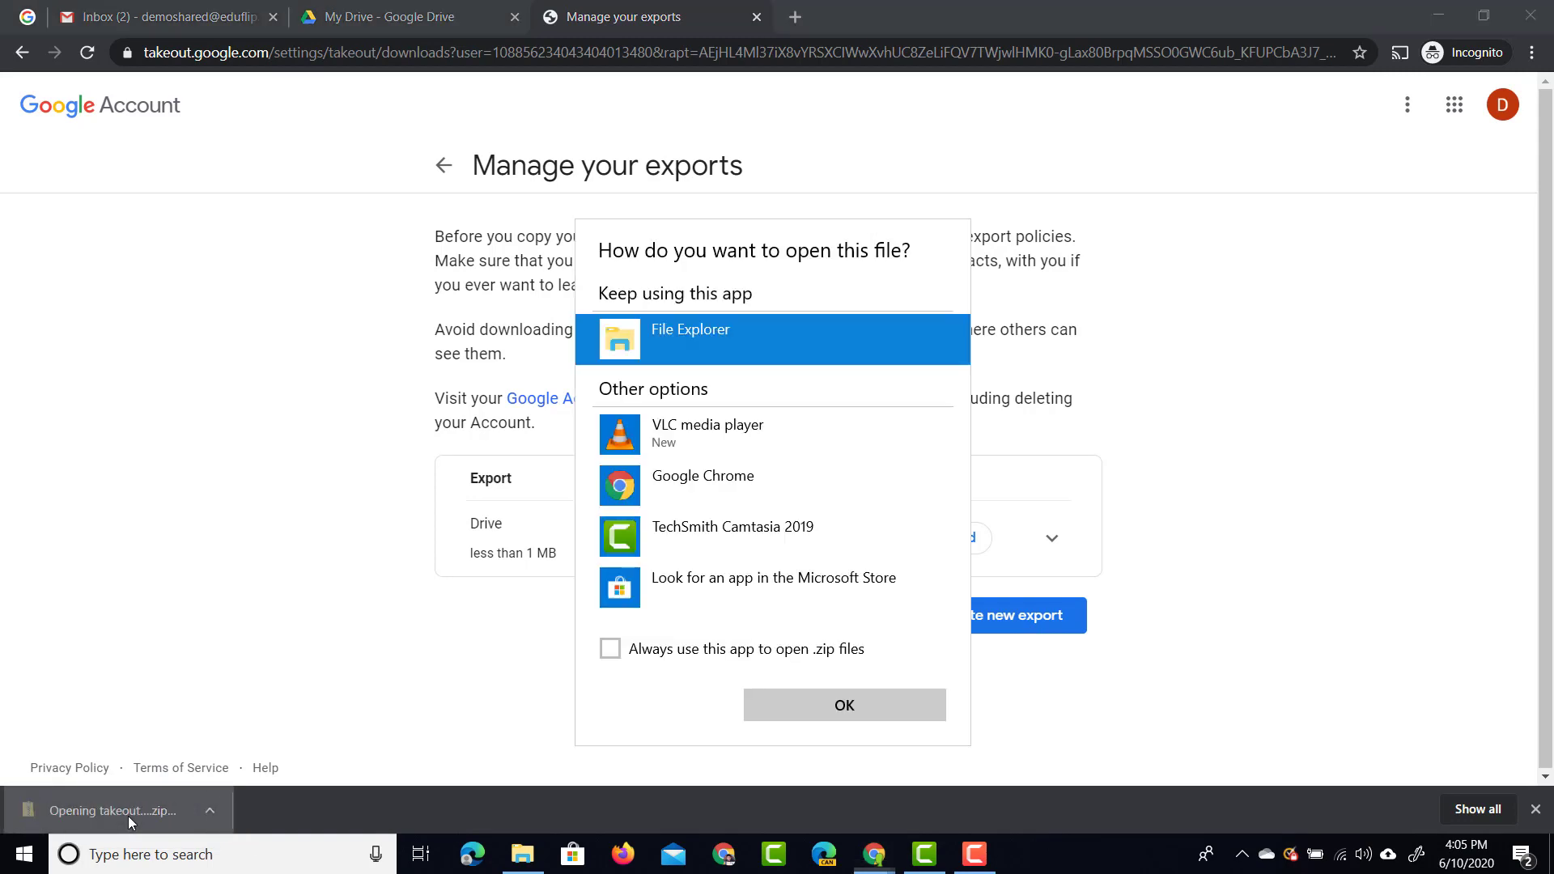
pyautogui.click(836, 697)
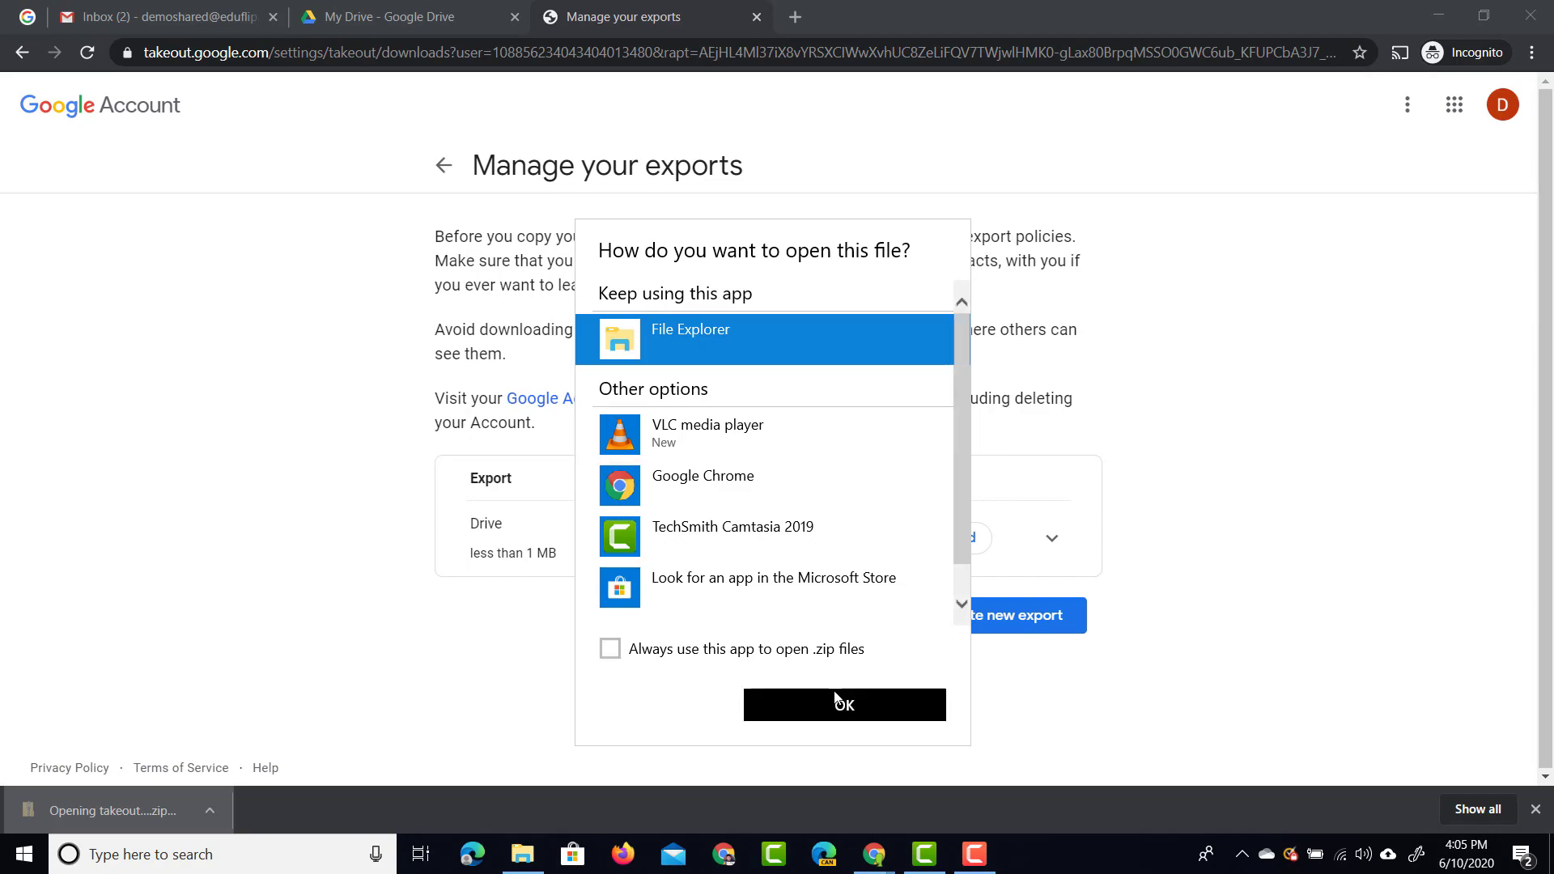